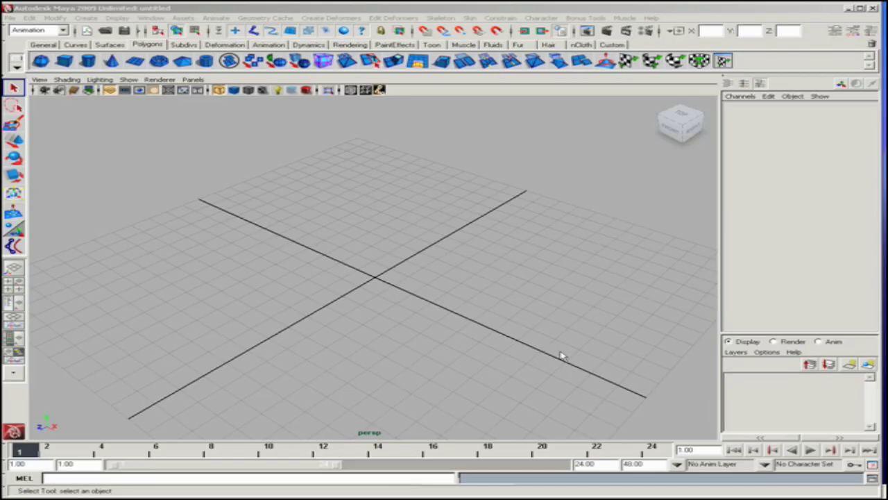
Create a default polygon plane at the centre of the grid.
left_click_drag(372, 307, 457, 332, "alt")
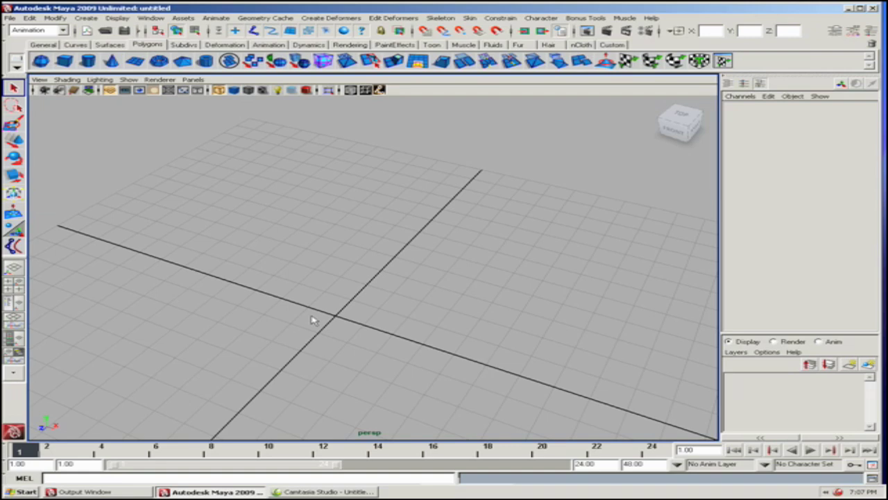
mouse_move(297, 323)
left_mouse_down("alt")
mouse_move(236, 336)
mouse_move(284, 326)
left_mouse_up("alt")
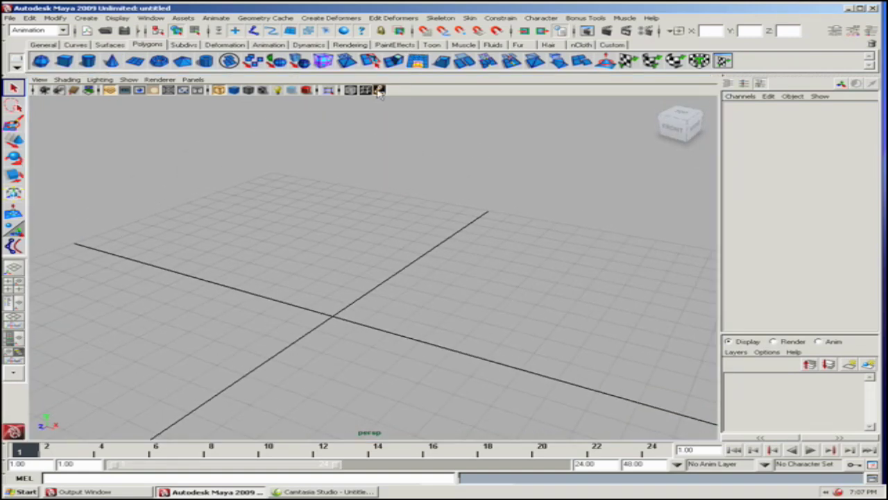
left_click_drag(292, 209, 316, 230, "alt")
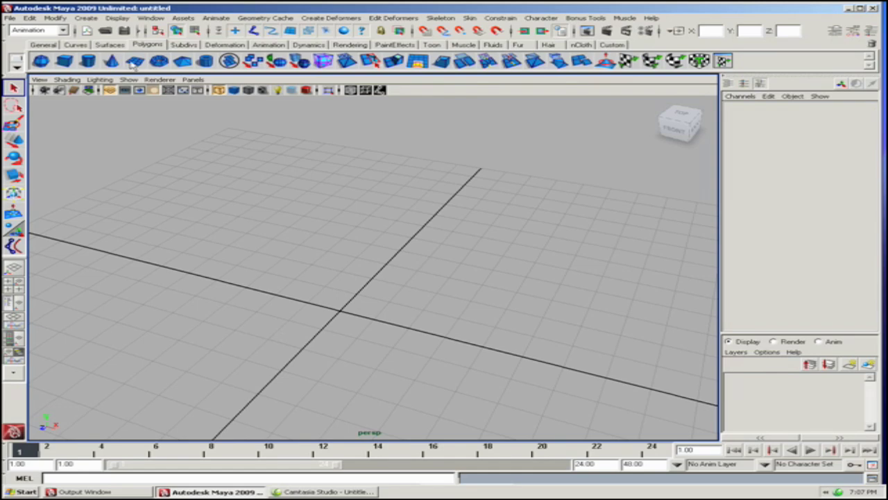
left_click(136, 63)
middle_click_drag(377, 288, 367, 216, "alt")
right_click_drag(367, 216, 414, 274, "alt")
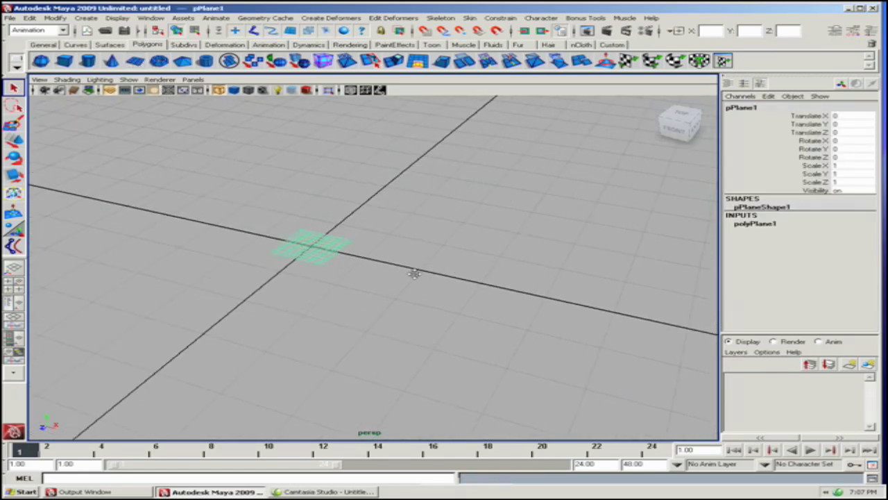
middle_click_drag(414, 273, 521, 326, "alt")
left_click_drag(521, 326, 589, 258, "alt")
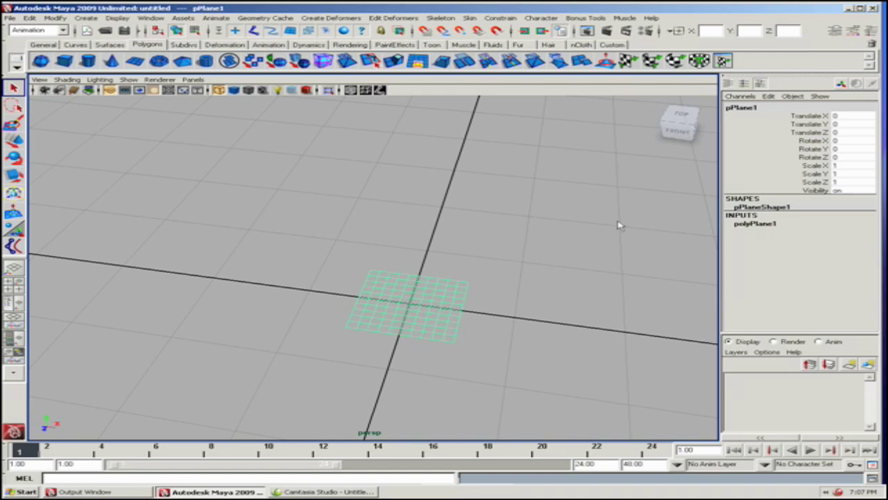
Set the polygon plane's Translate X to 0.5.
left_click(850, 116)
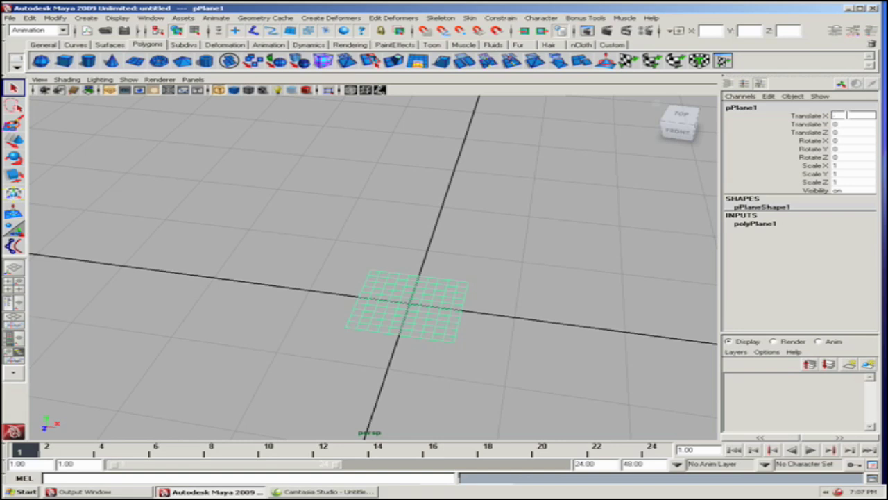
type("0.5")
key("Return")
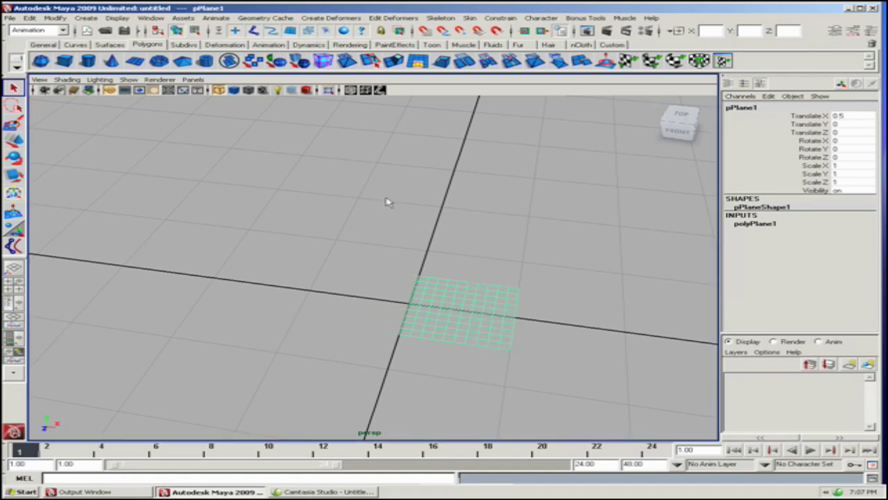
Duplicate the plane and set the copy's Translate X to -0.5 so the two planes sit side by side.
key("ctrl+d")
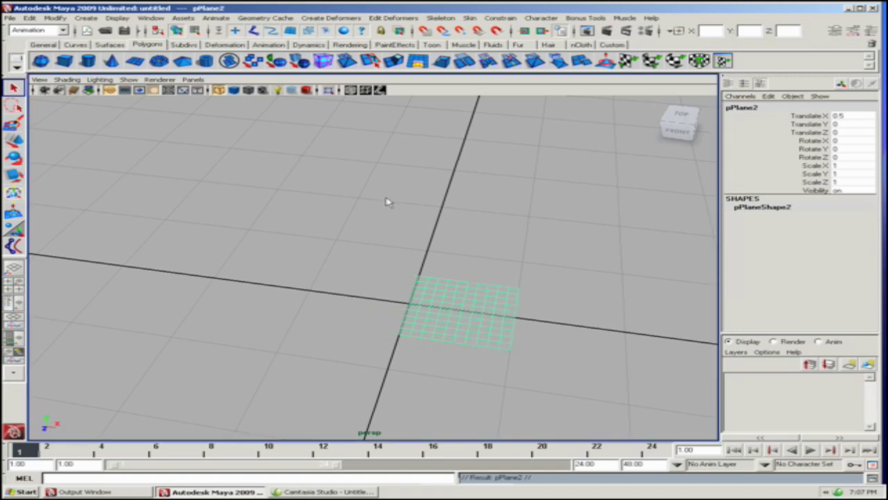
left_click(837, 116)
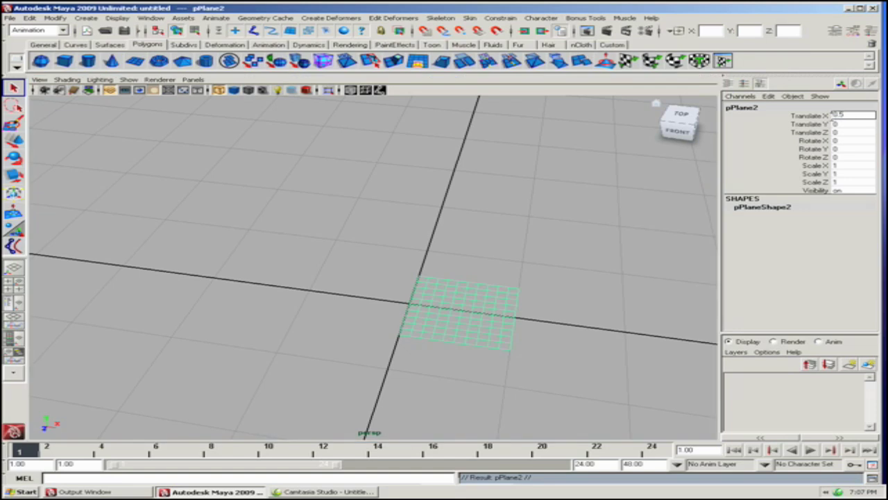
type("-0.5")
key("Return")
left_click(366, 388)
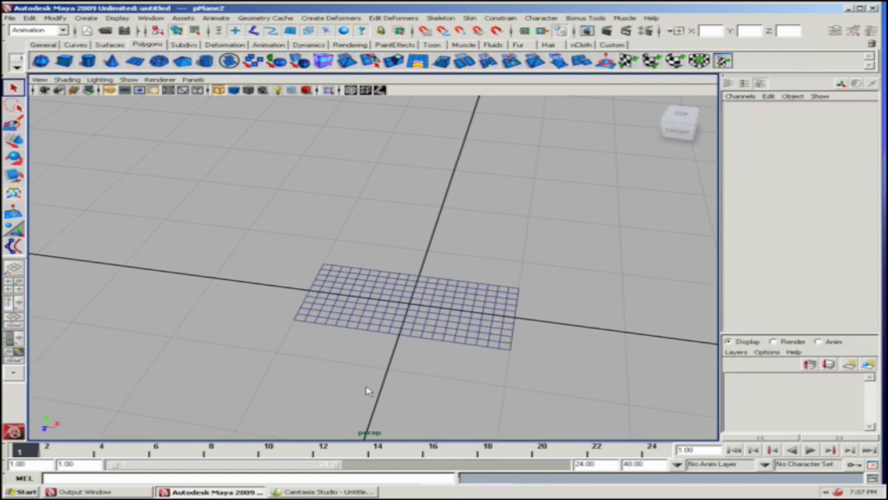
Select both planes and delete their construction history.
left_click(368, 327)
left_click_drag(373, 333, 397, 299, "alt")
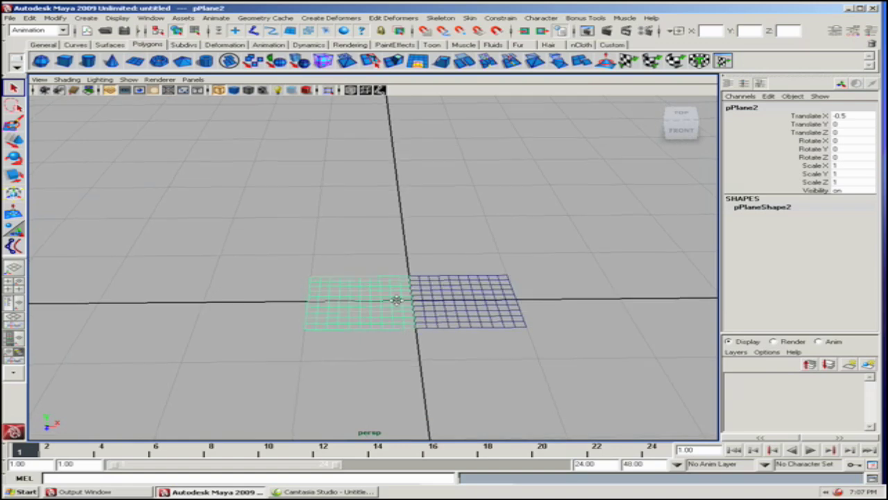
middle_click_drag(396, 299, 381, 274, "alt")
right_click_drag(381, 273, 462, 279, "alt")
left_click_drag(462, 279, 434, 315, "alt")
left_click(387, 375)
left_click(336, 245)
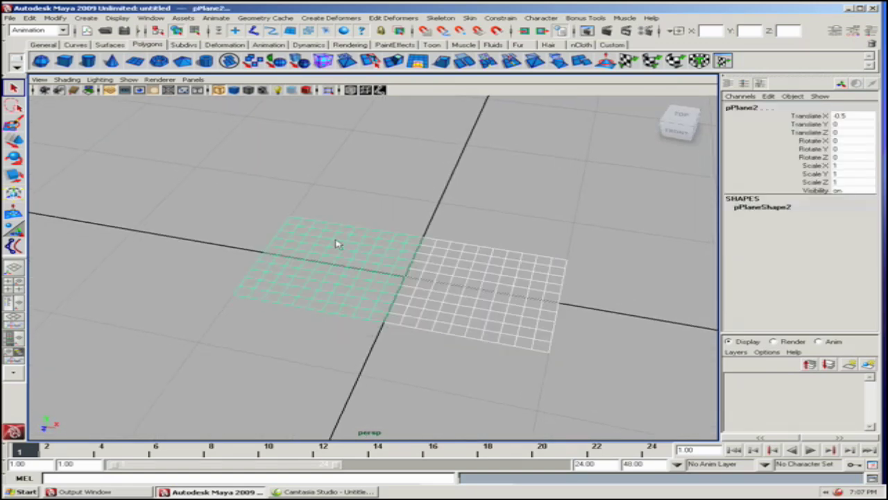
left_click(32, 18)
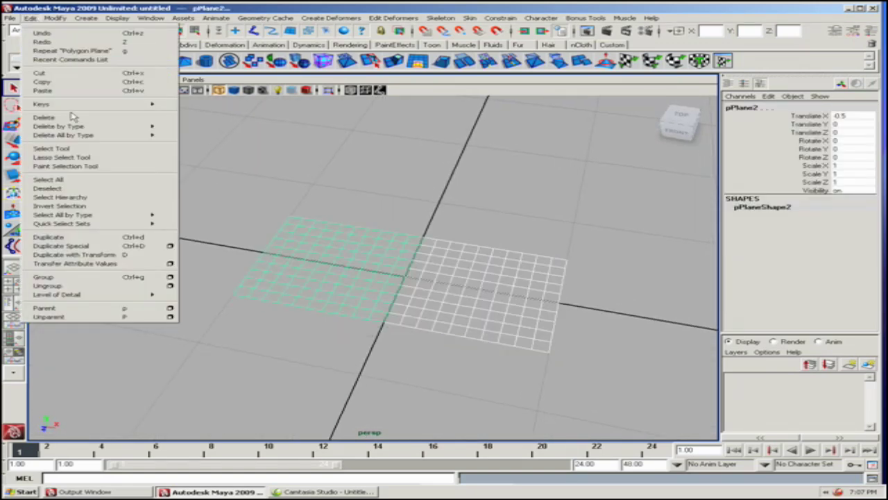
mouse_move(79, 129)
left_click(203, 133)
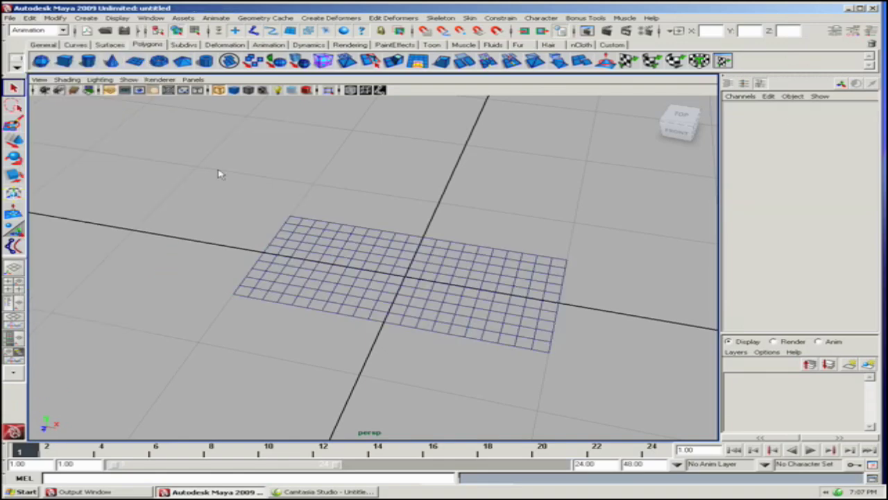
Freeze the transformations of both planes.
left_click_drag(244, 236, 450, 270, "alt")
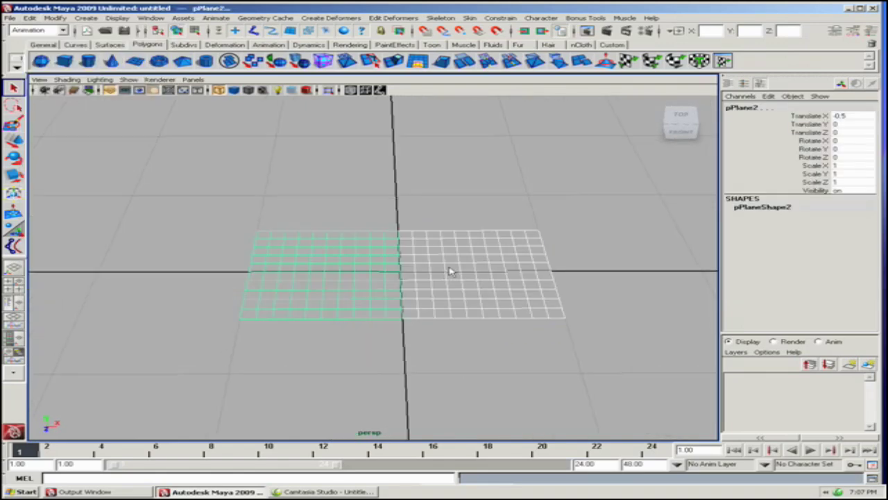
left_click(63, 18)
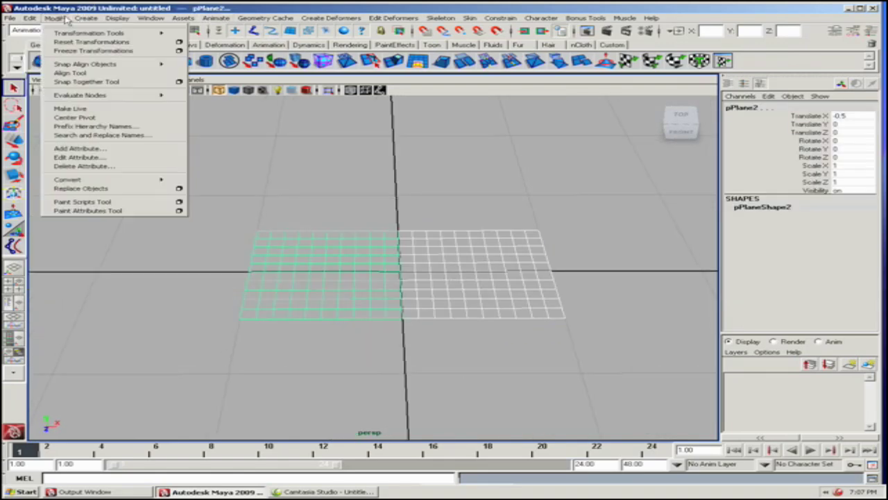
left_click(81, 56)
left_click(252, 184)
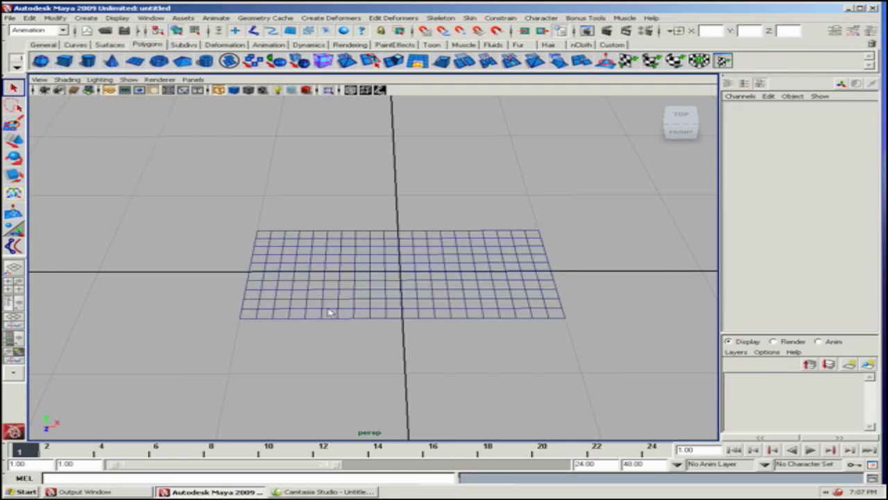
Switch to the nDynamics menu set and convert both planes to nCloth.
left_click(321, 272)
left_click_drag(339, 307, 342, 273, "alt")
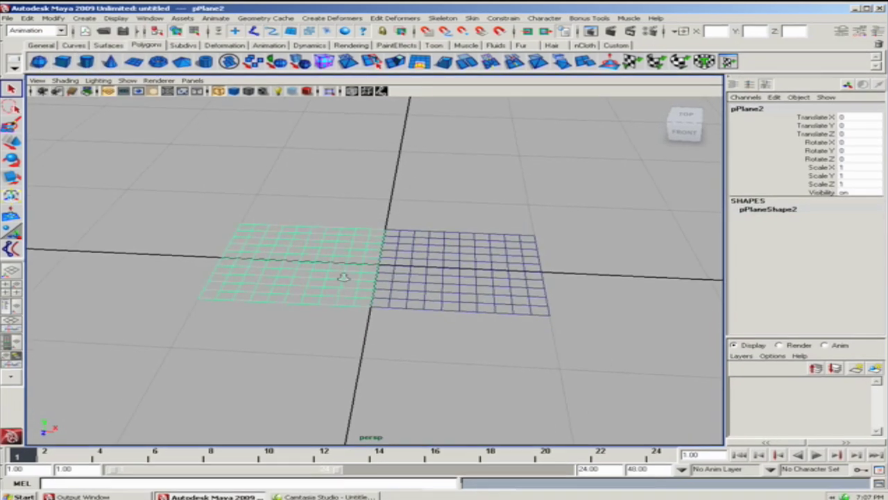
left_click(451, 278, "shift")
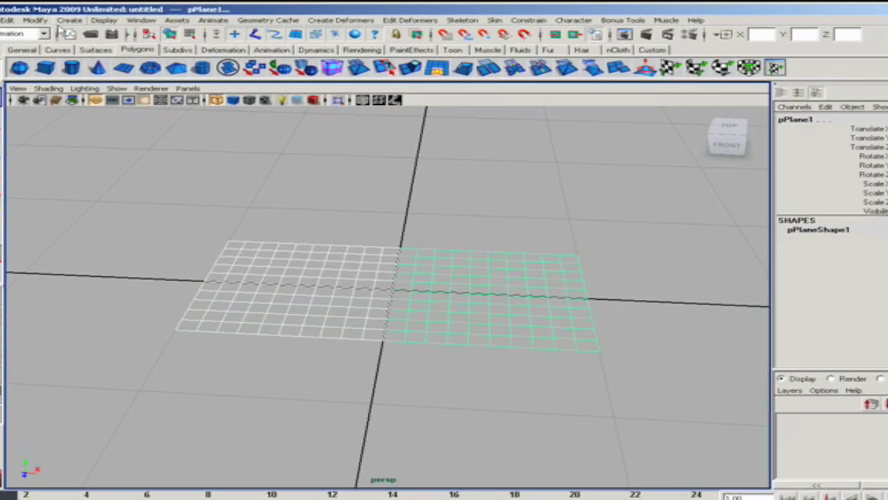
left_click(61, 30)
left_click(10, 94)
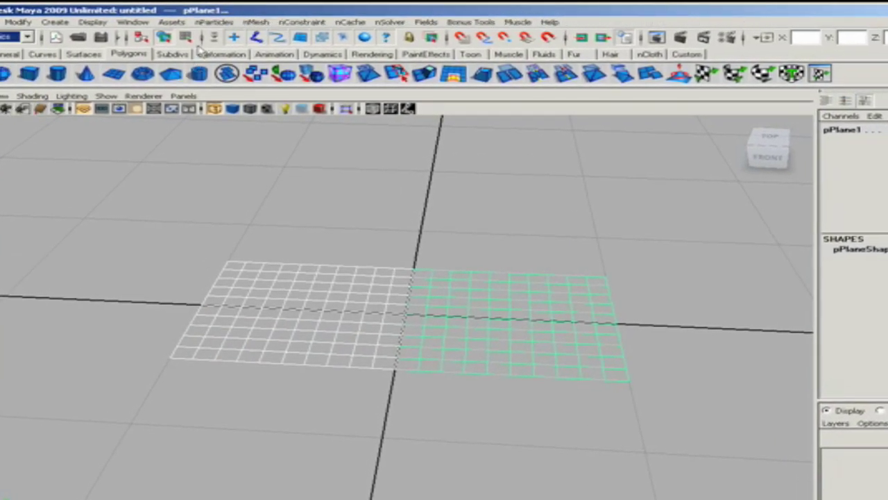
left_click(254, 23)
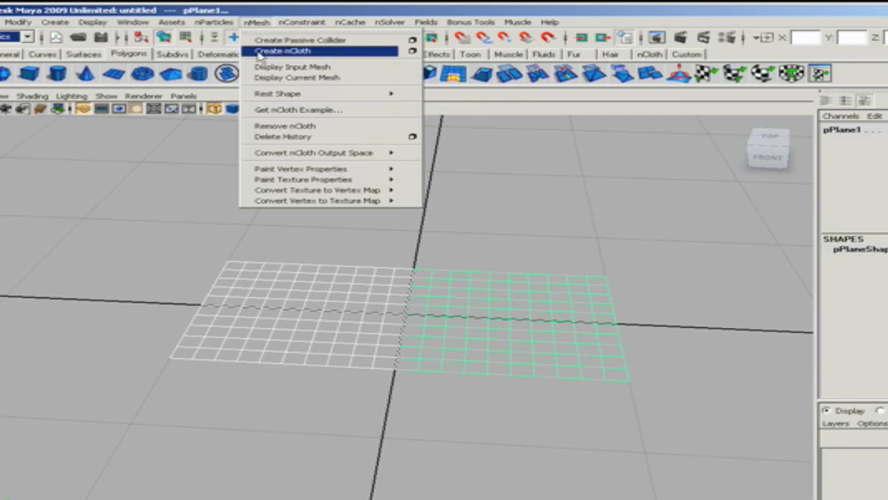
left_click(259, 52)
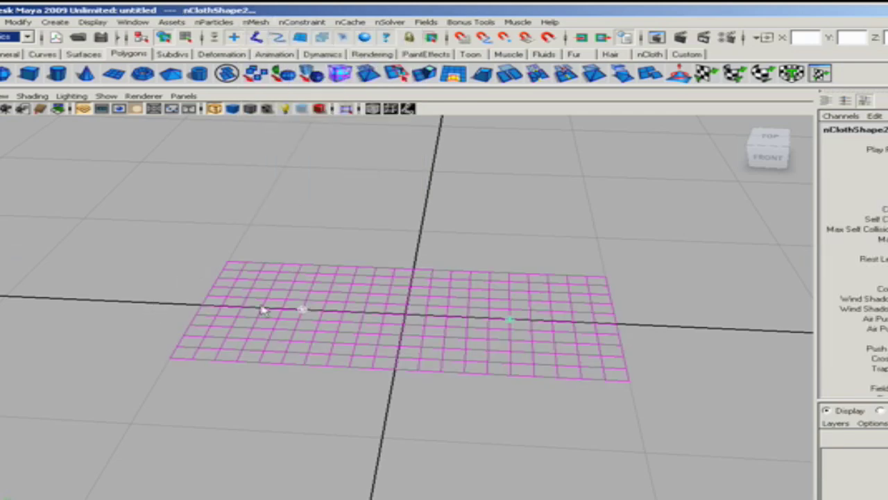
Apply a Transform nConstraint to the column of vertices along the outer edge of the cloth plane on the negative X side.
left_click_drag(290, 344, 259, 361, "alt")
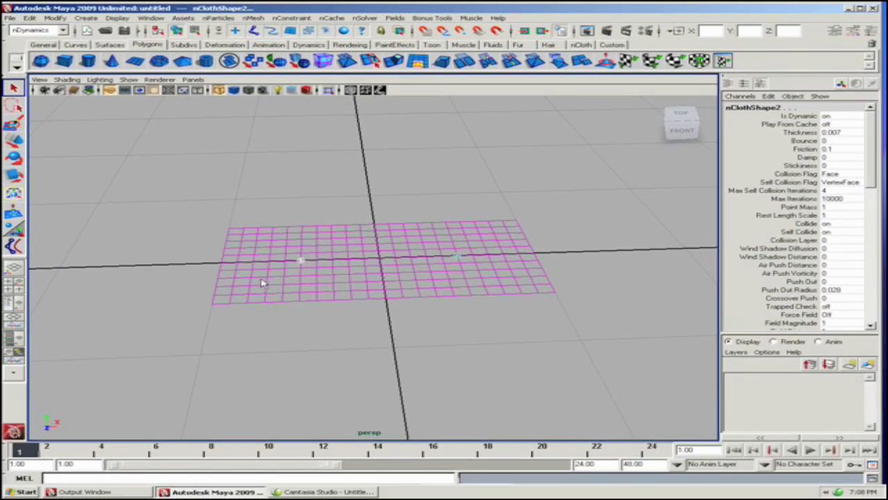
left_click_drag(262, 283, 278, 272, "alt")
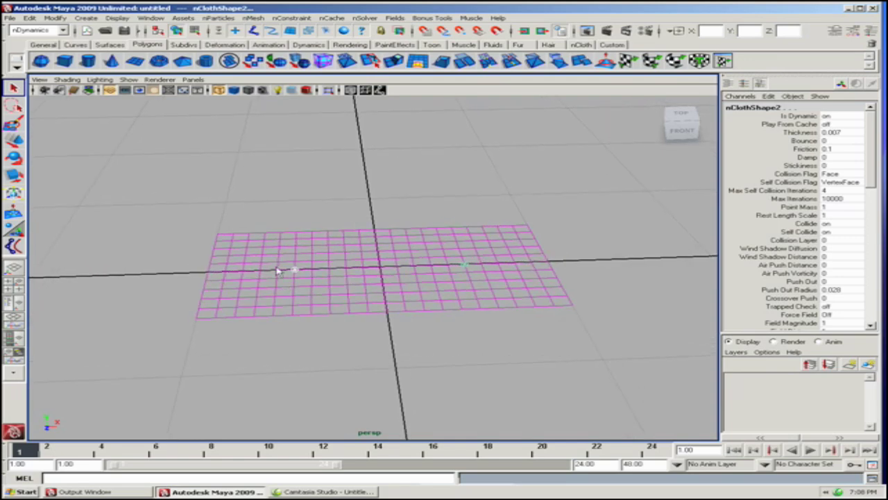
left_click_drag(221, 276, 226, 278, "alt")
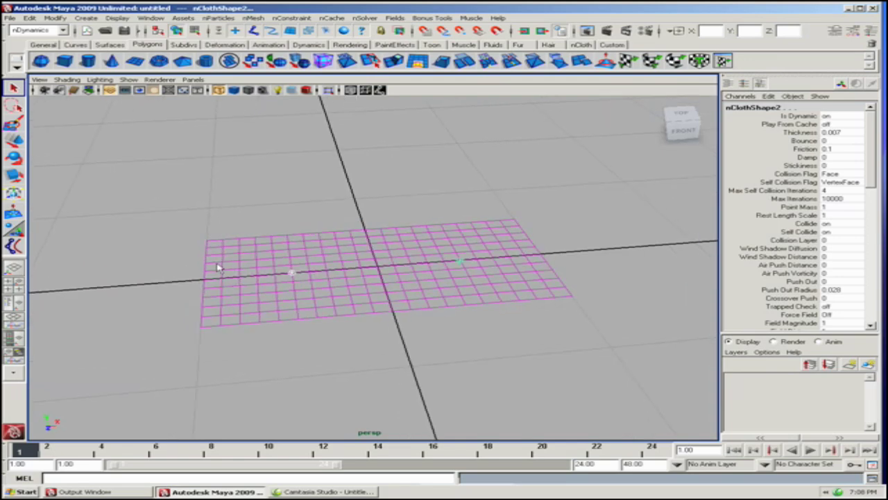
right_click_drag(218, 267, 177, 262)
left_click_drag(165, 232, 212, 363)
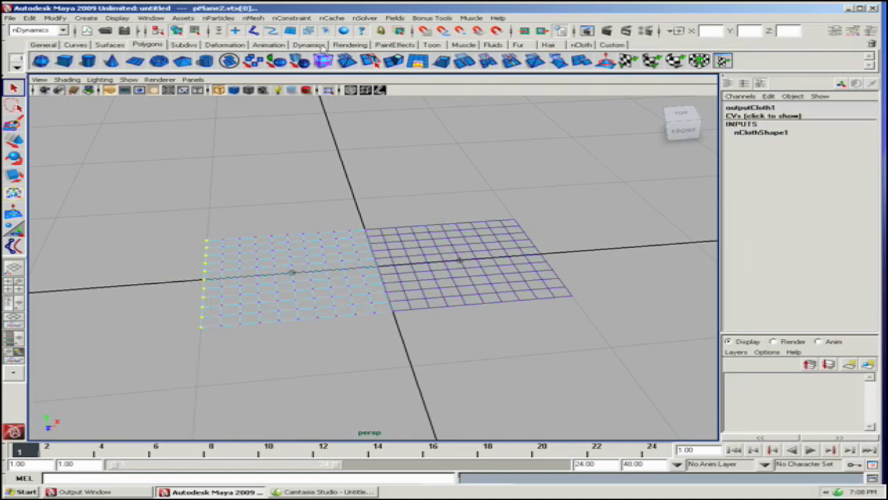
left_click(292, 18)
left_click(293, 35)
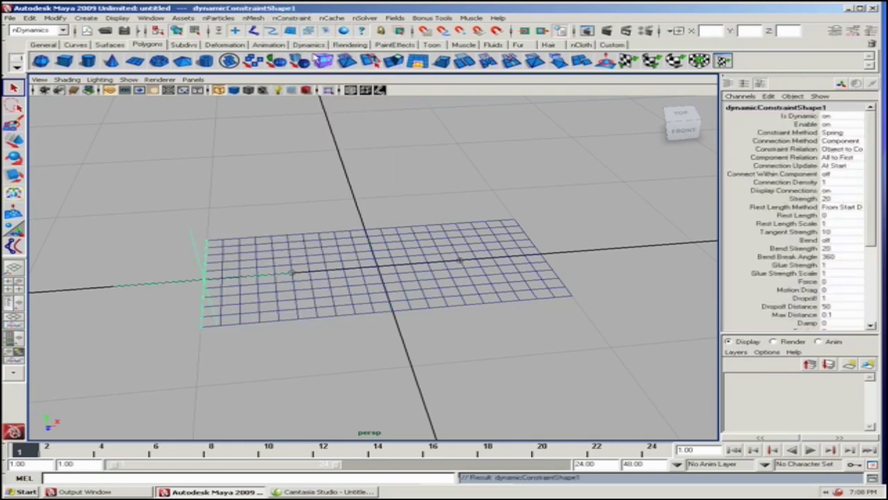
Apply a Transform nConstraint to the column of vertices along the outer edge of the cloth plane on the positive X side.
left_click_drag(351, 140, 252, 133, "alt")
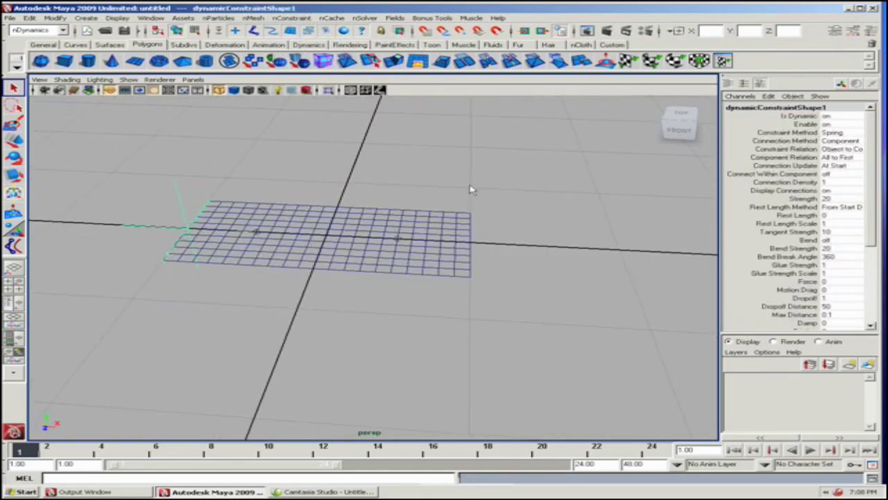
left_click_drag(469, 260, 437, 250, "alt")
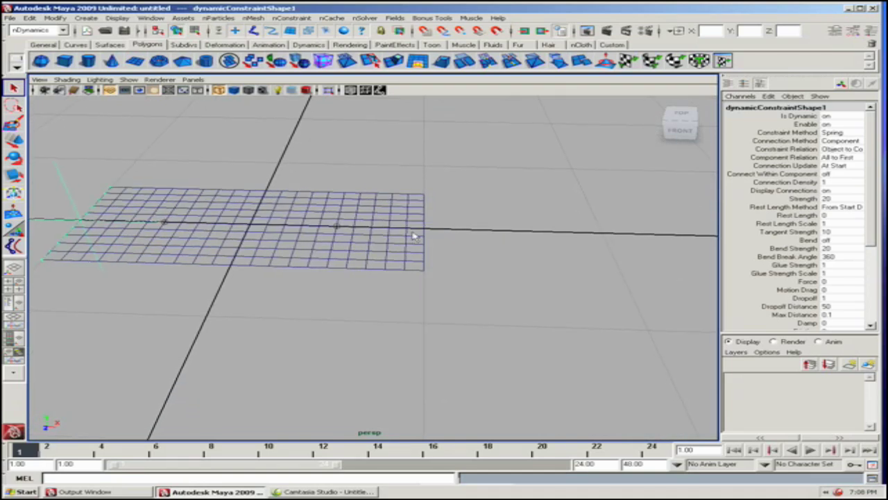
right_click_drag(423, 233, 410, 229)
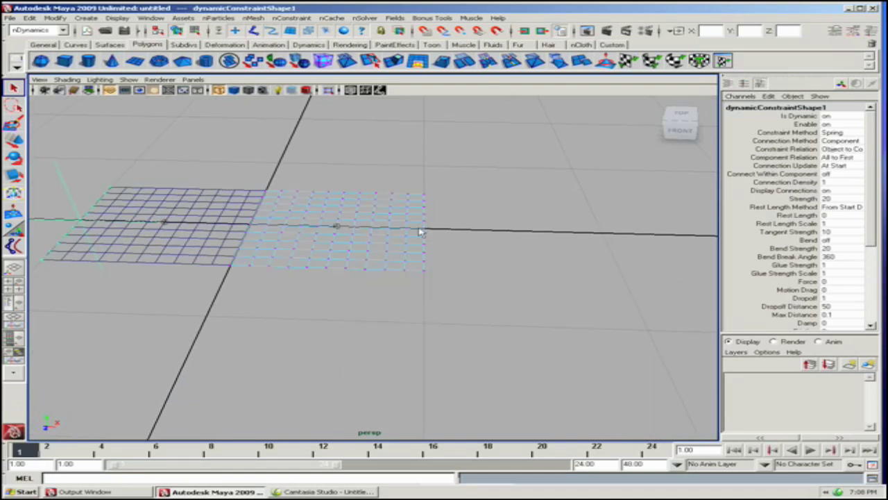
left_click_drag(460, 286, 462, 292)
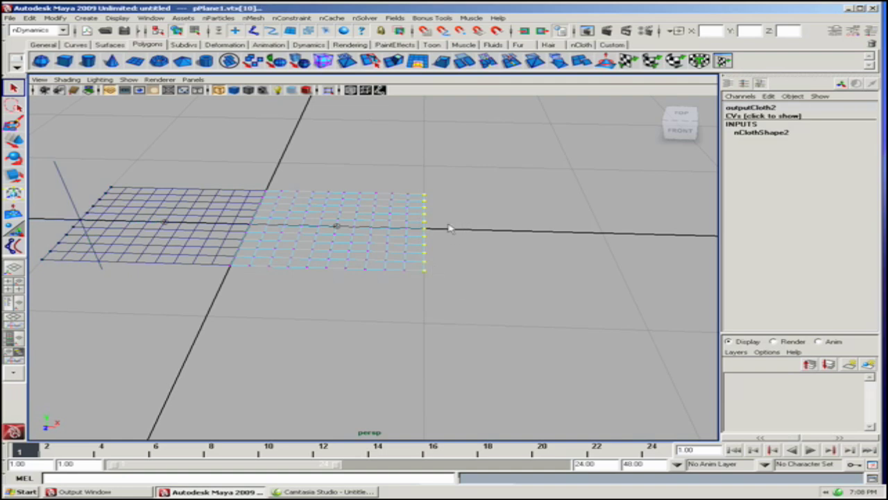
middle_click_drag(449, 228, 482, 257, "alt")
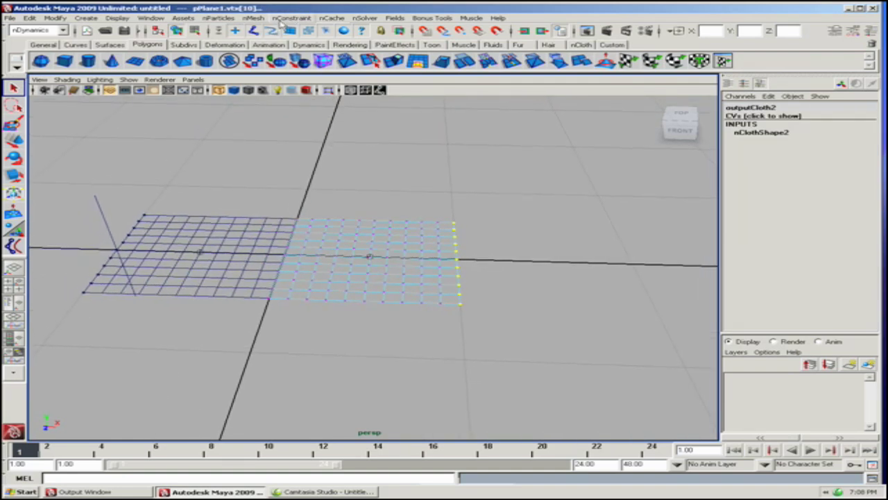
left_click(282, 20)
left_click(290, 32)
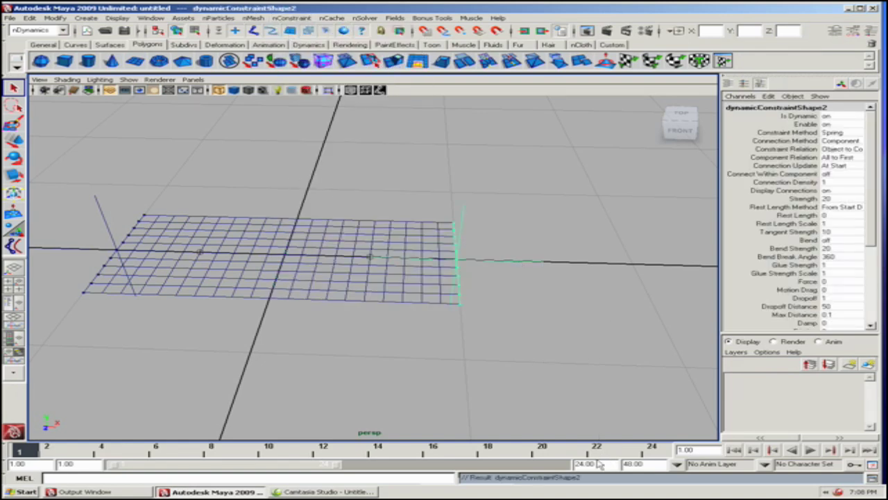
Extend the playback range to end at frame 500.
left_click_drag(596, 464, 573, 463)
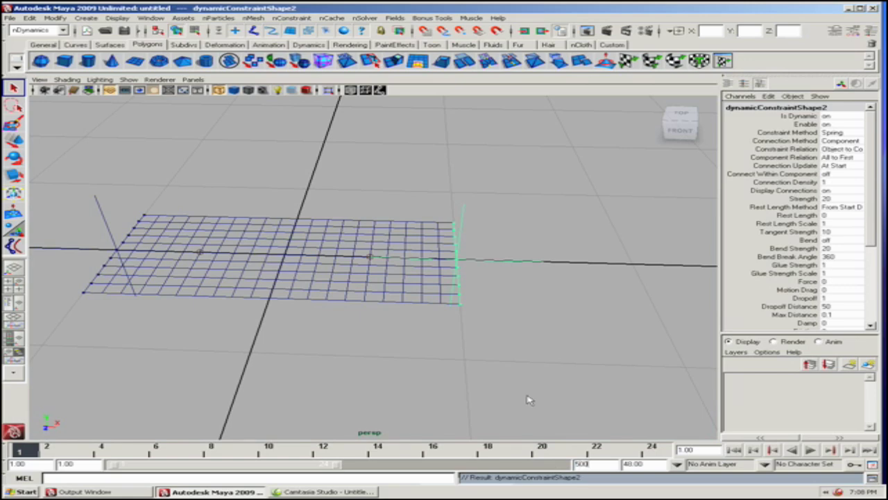
type("500")
key("Return")
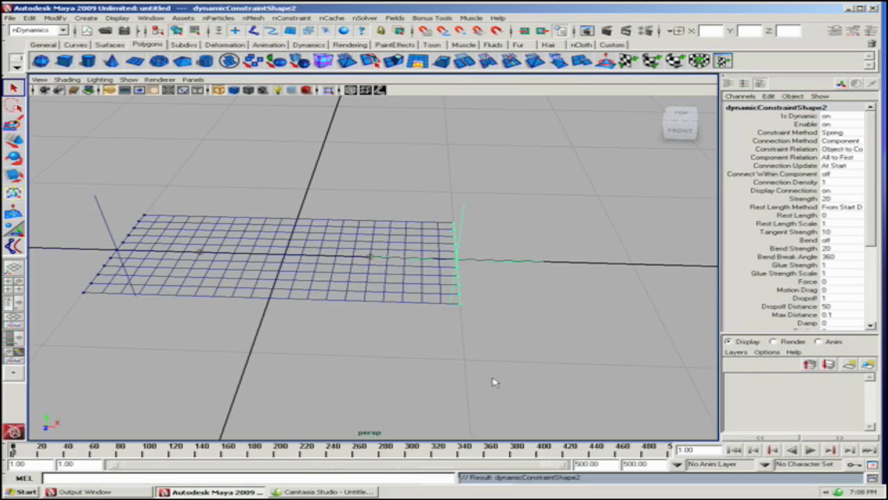
Test-play the cloth simulation and display the planes shaded with wireframe on top.
left_click(810, 450)
key("Escape")
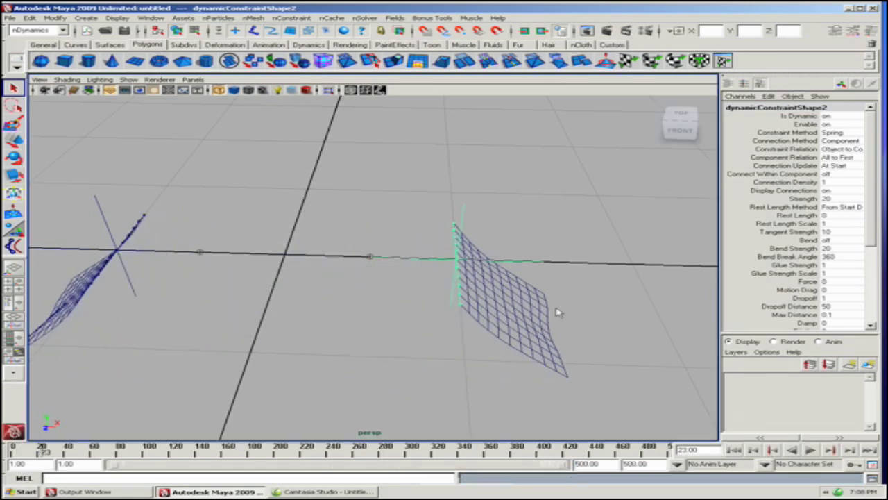
left_click(235, 91)
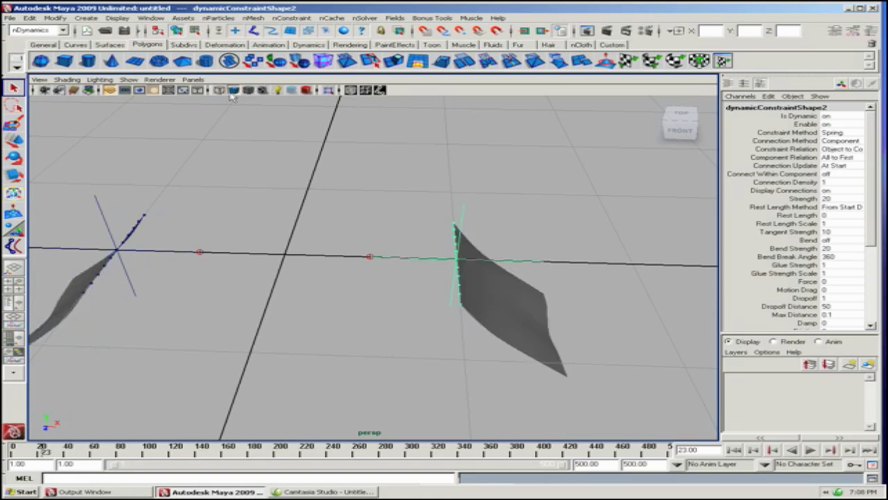
left_click(247, 91)
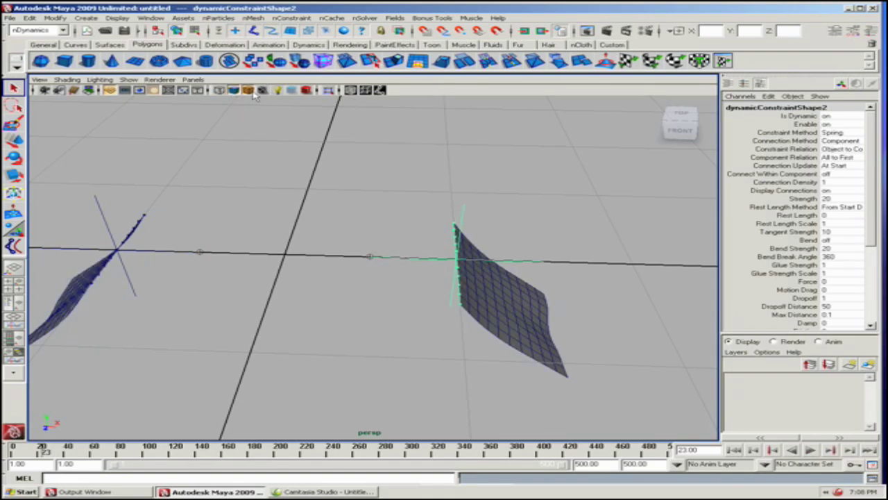
left_click_drag(349, 213, 458, 262, "alt")
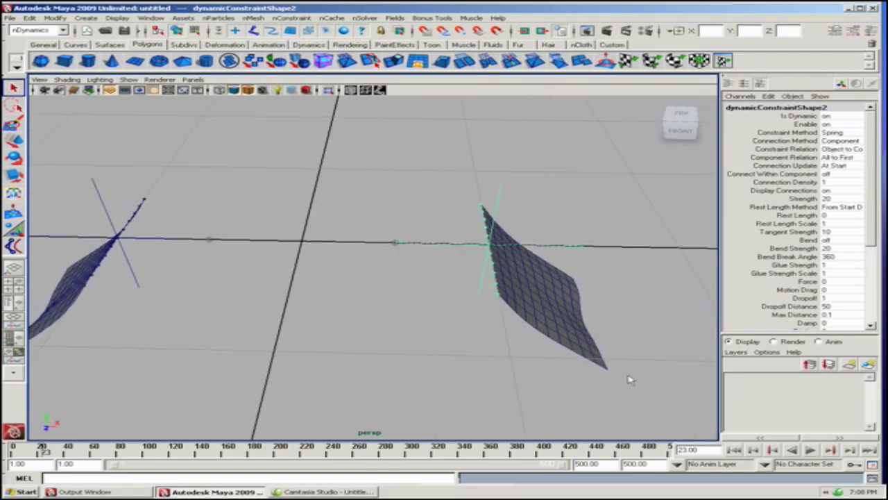
left_click(733, 450)
left_click_drag(414, 328, 390, 326, "alt")
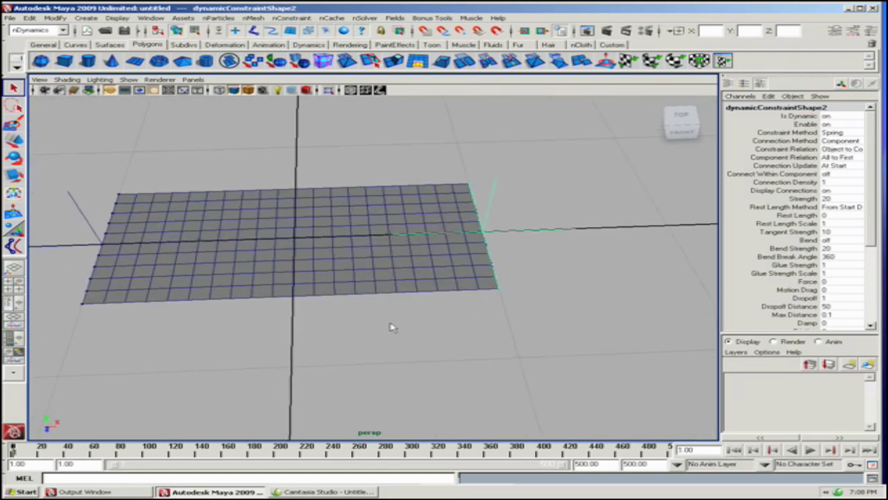
Apply a Weld Adjacent Borders nConstraint to both planes' vertices along their shared middle edge.
left_click(290, 243)
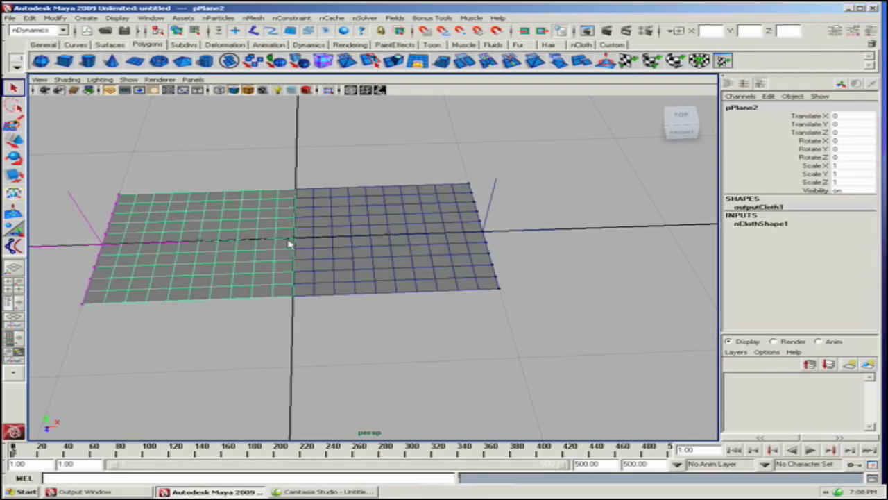
left_click(308, 274)
middle_click_drag(231, 273, 325, 290, "alt")
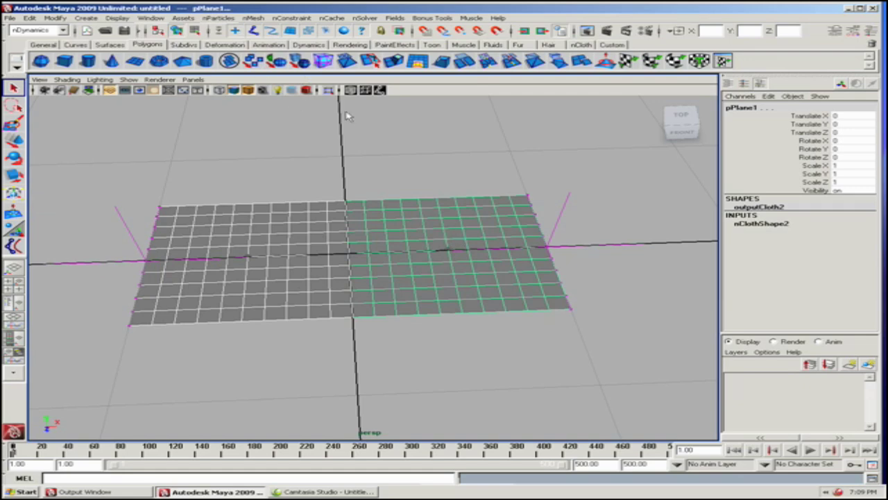
left_click_drag(393, 202, 334, 208, "alt")
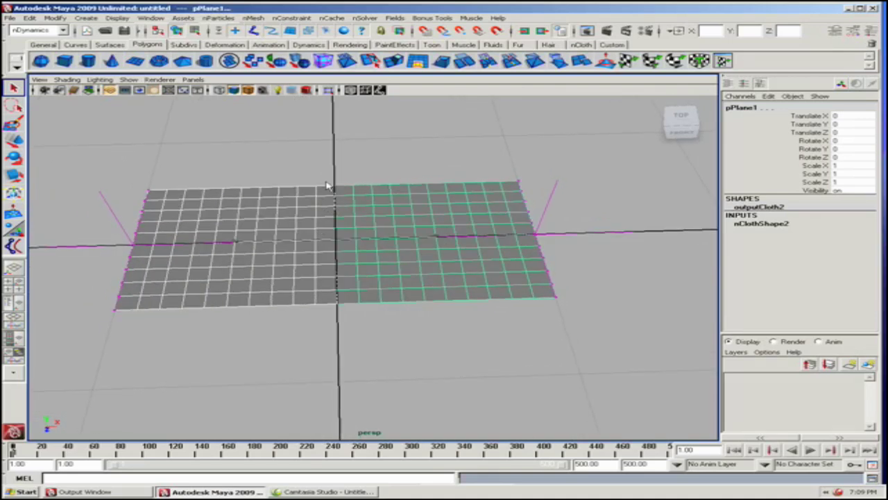
left_click(197, 31)
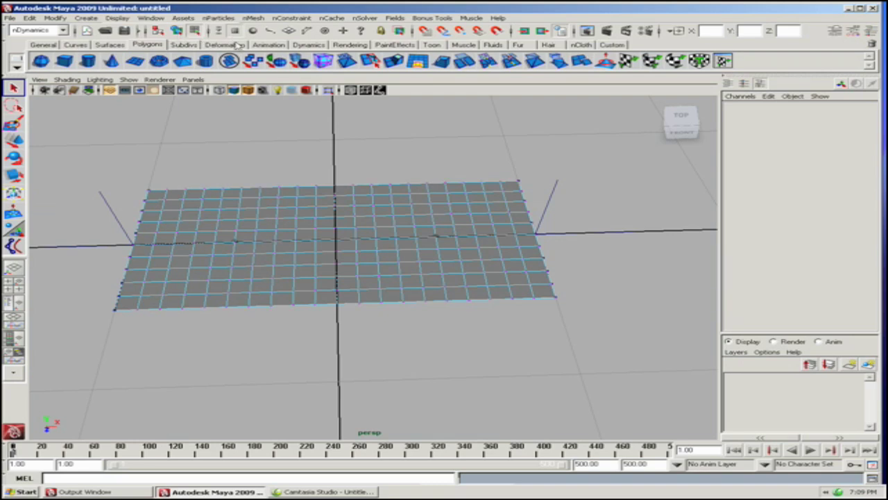
left_click_drag(326, 169, 347, 350)
left_click_drag(347, 312, 320, 286, "alt")
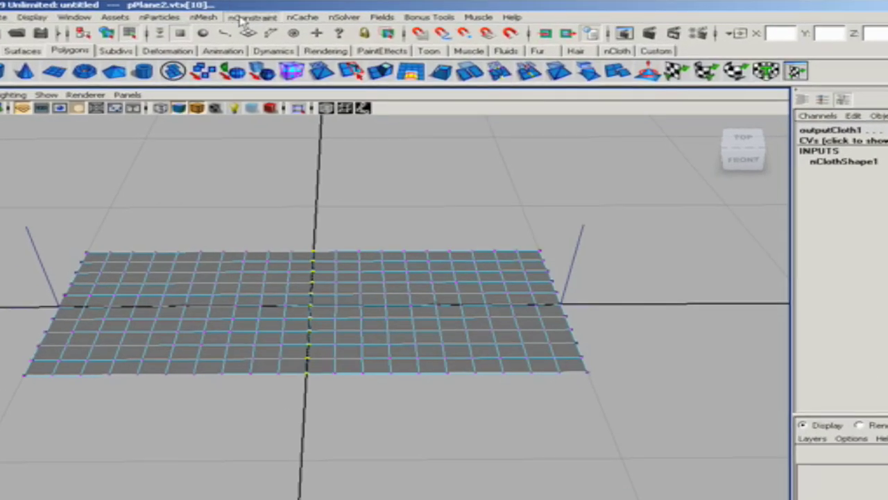
left_click(245, 17)
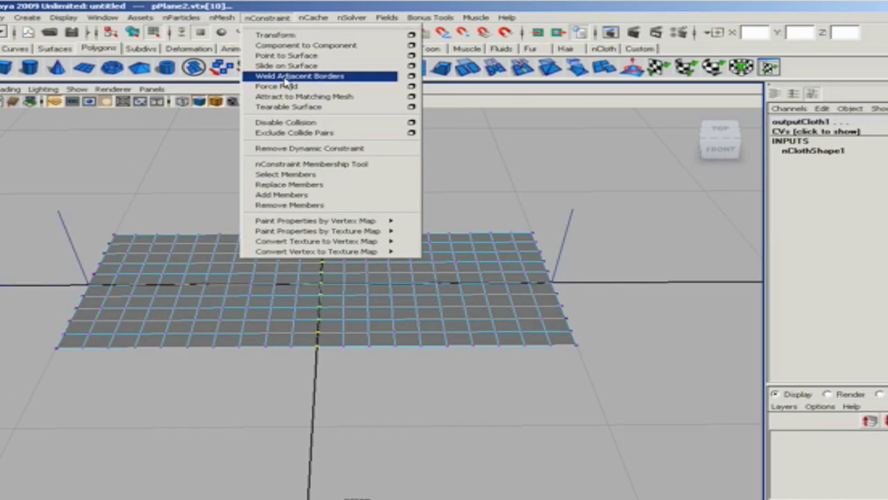
left_click(278, 81)
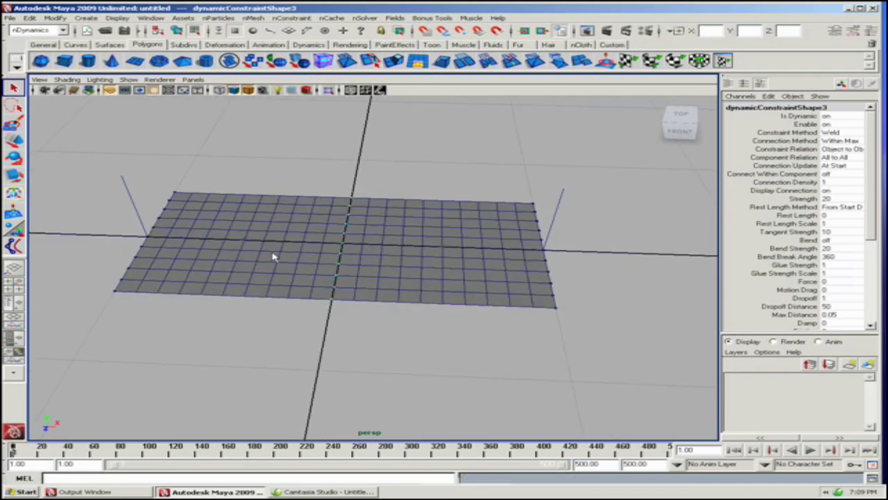
middle_click_drag(273, 257, 271, 249, "alt")
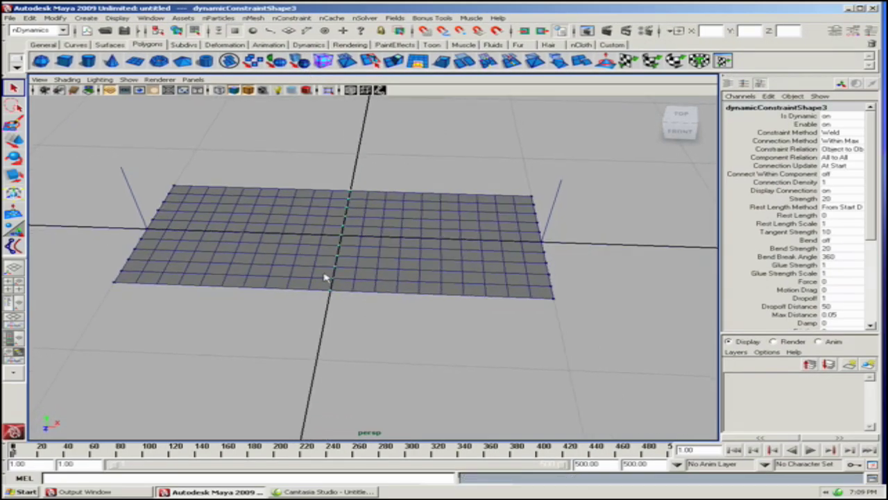
Play the simulation to inspect how the welded planes hang together, and return to frame 1.
left_click(810, 450)
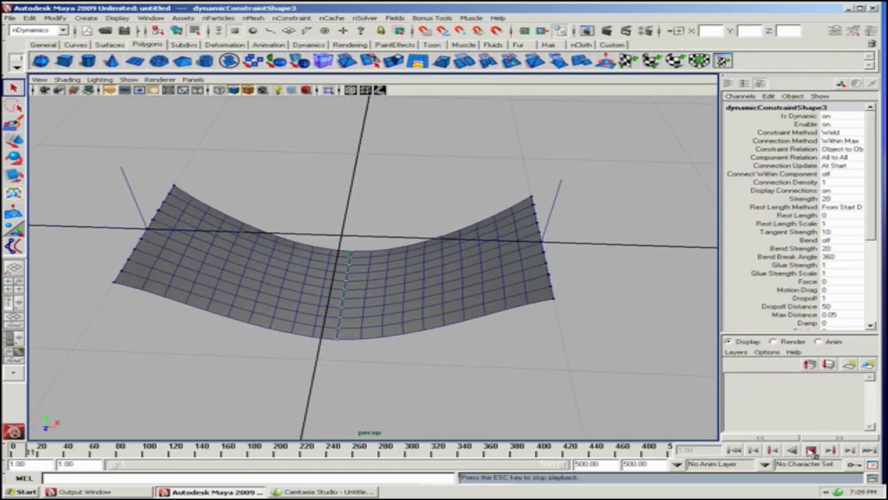
left_click_drag(447, 367, 436, 345, "alt")
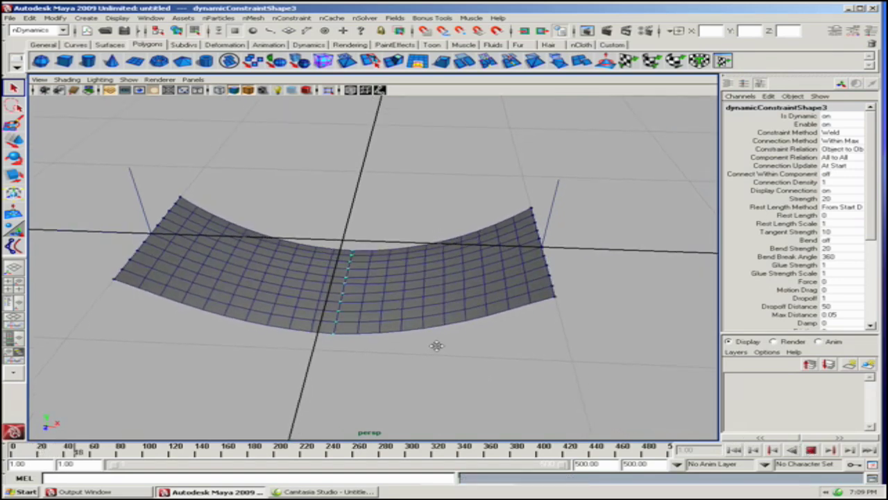
middle_click_drag(436, 344, 456, 334, "alt")
left_click_drag(457, 333, 516, 345, "alt")
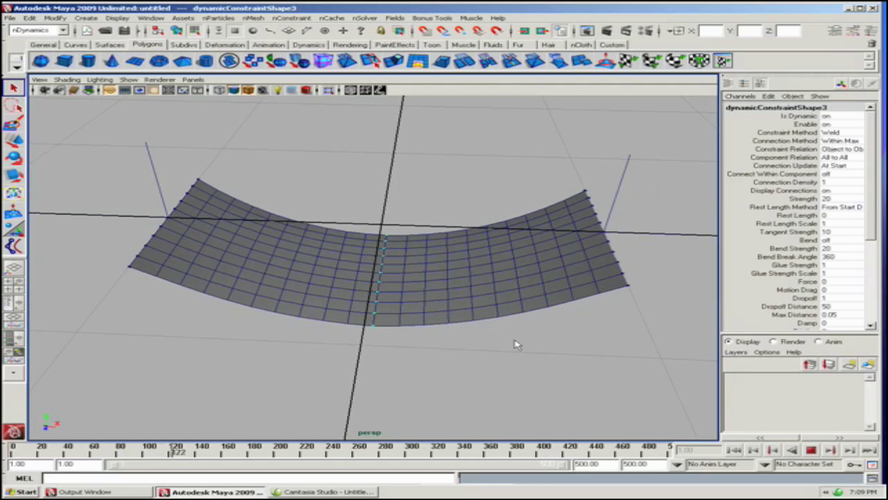
left_click(810, 450)
left_click(735, 450)
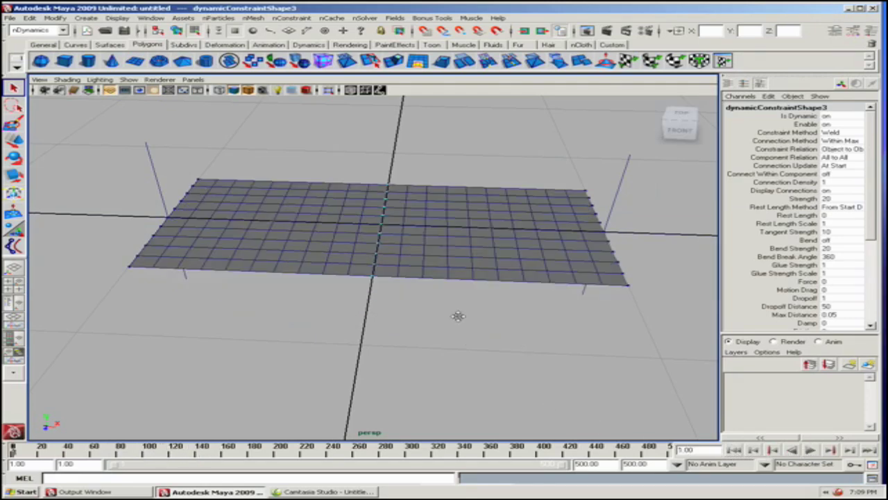
Show the Outliner beside the perspective view and select dynamicConstraint3 to bring up its shape attributes.
left_click_drag(455, 313, 412, 308, "alt")
left_click(315, 256)
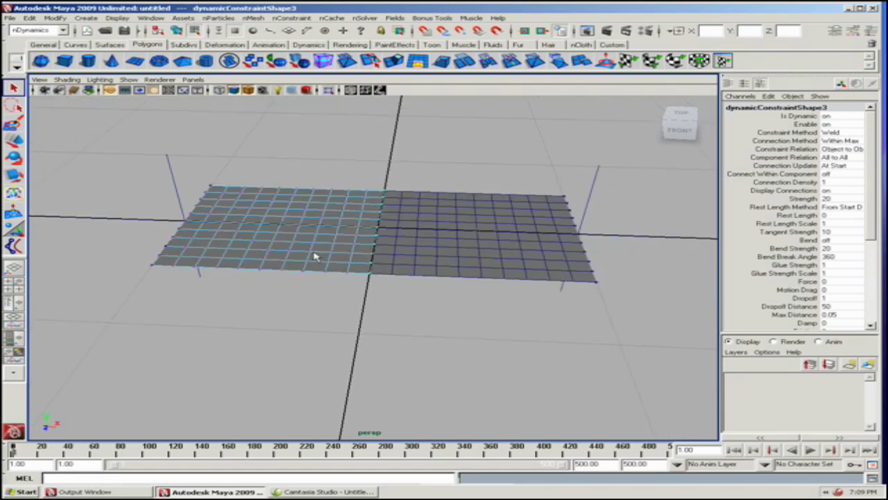
left_click(344, 281)
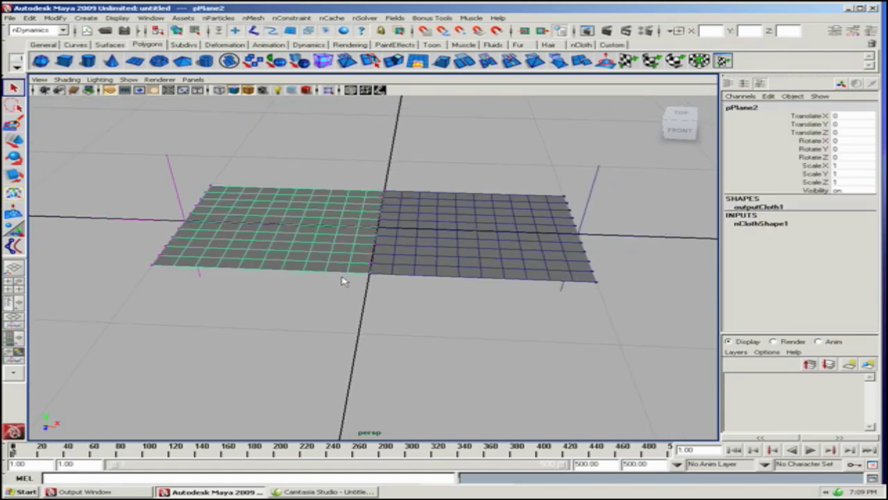
left_click(13, 302)
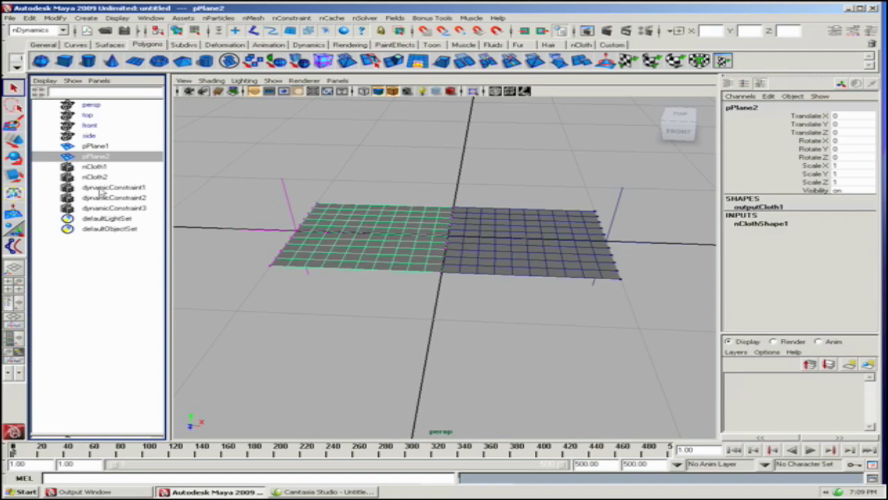
left_click(113, 208)
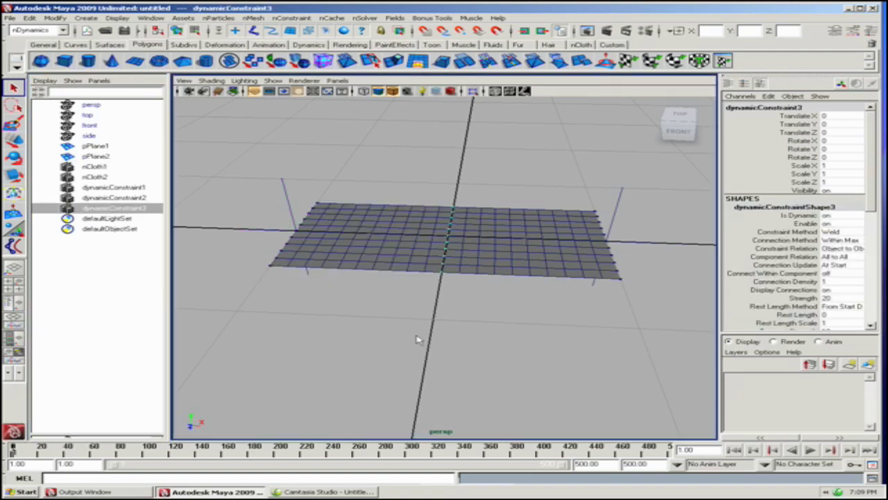
mouse_move(458, 332)
left_mouse_down("alt")
mouse_move(442, 319)
mouse_move(442, 335)
left_mouse_up("alt")
left_click_drag(338, 342, 392, 331, "alt")
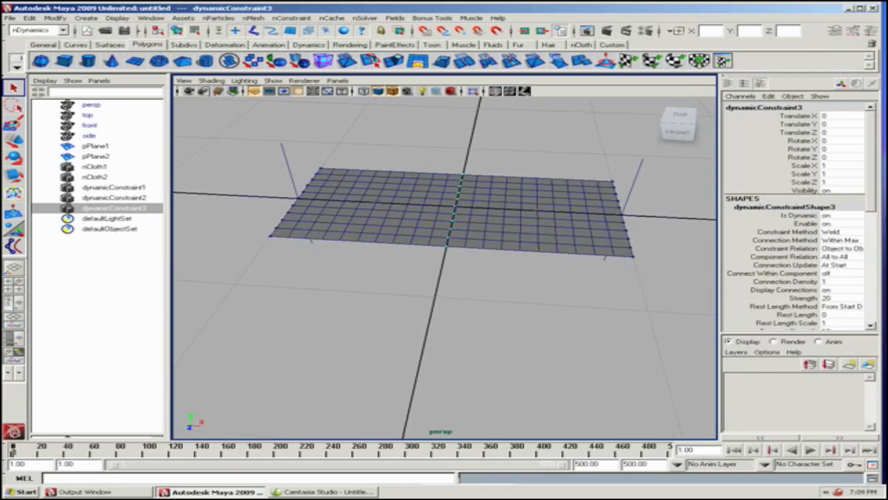
left_click_drag(876, 216, 877, 231)
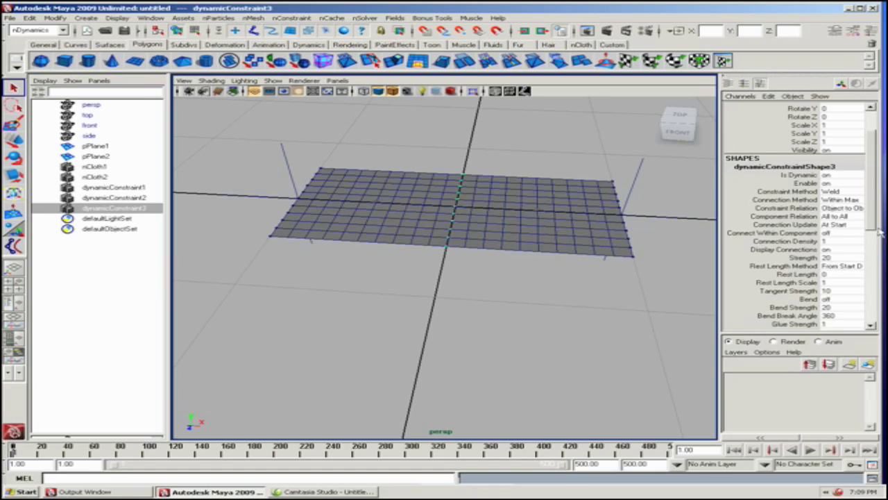
left_click_drag(873, 226, 874, 233)
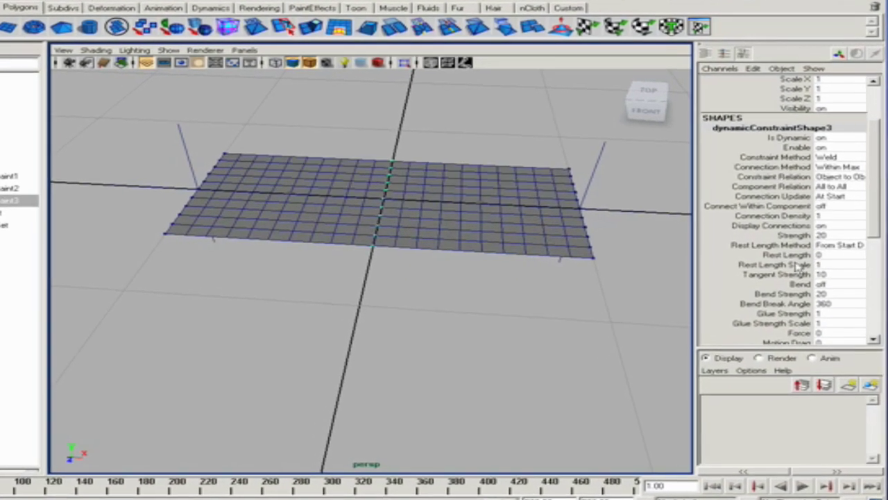
Play the simulation forward and stop it at frame 121.
middle_click_drag(367, 303, 372, 309, "alt")
right_click_drag(371, 309, 412, 340, "alt")
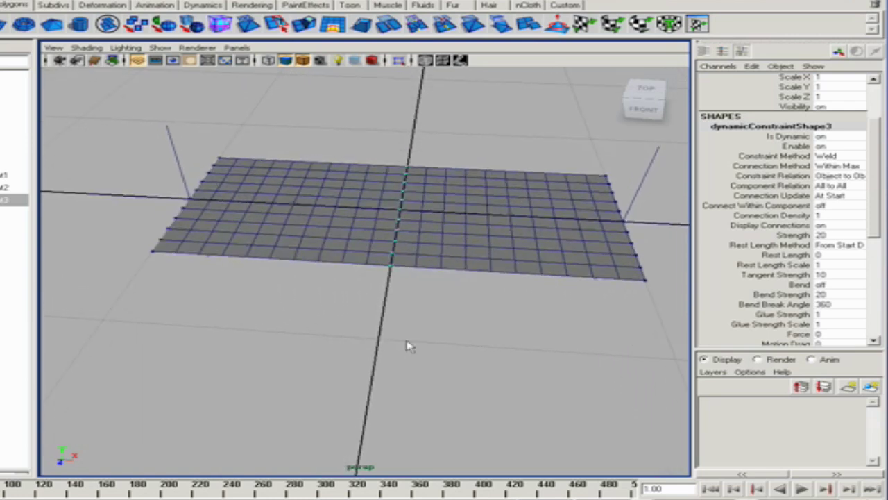
middle_click_drag(381, 339, 387, 347, "alt")
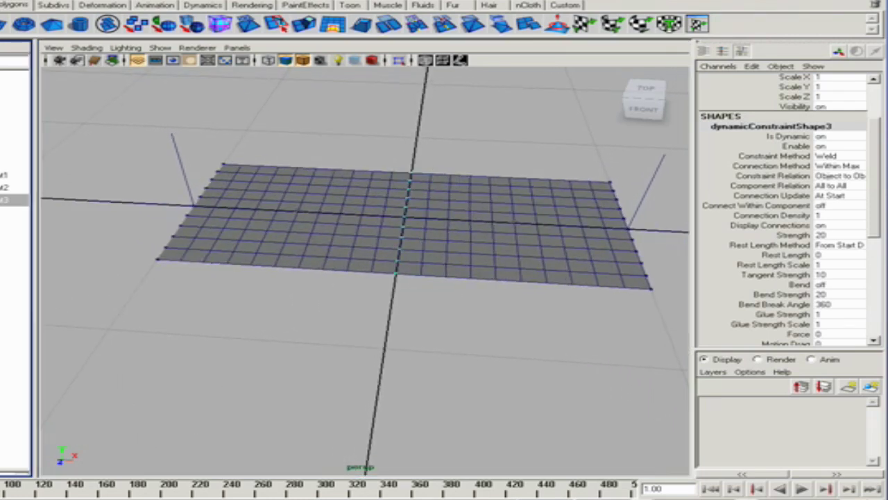
key("alt+v")
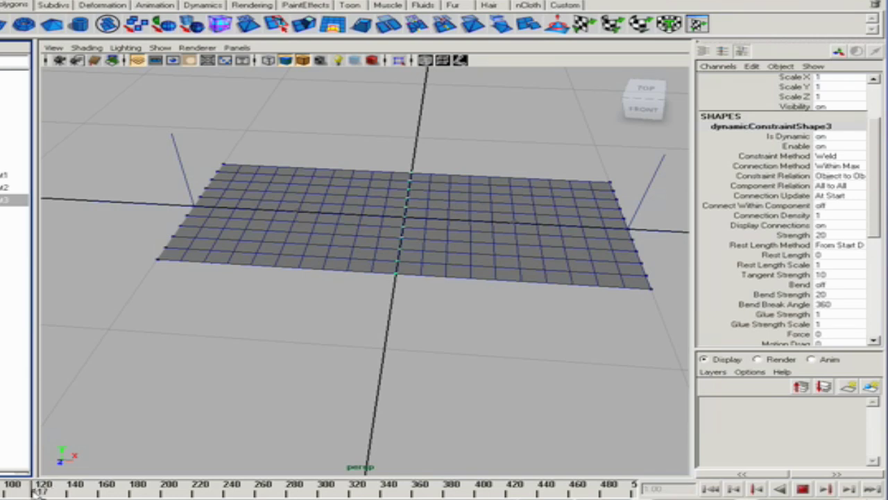
key("Escape")
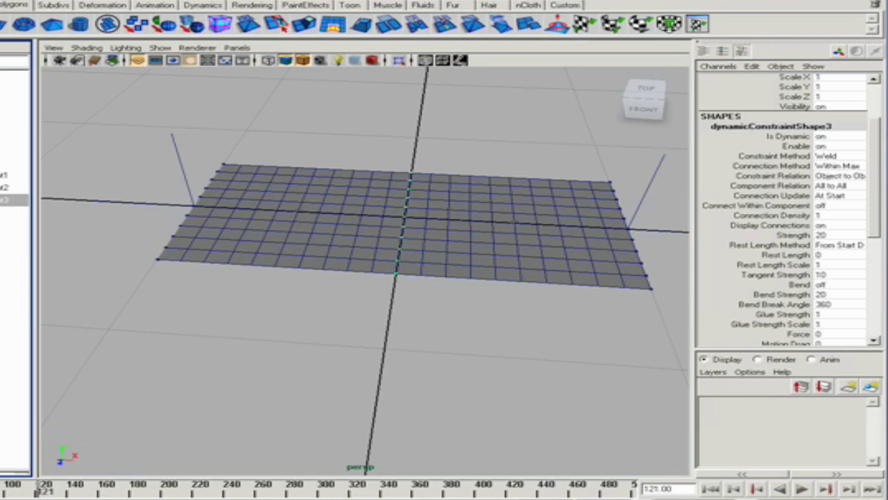
middle_click_drag(294, 360, 256, 363, "alt")
scroll(256, 360, "up", 2)
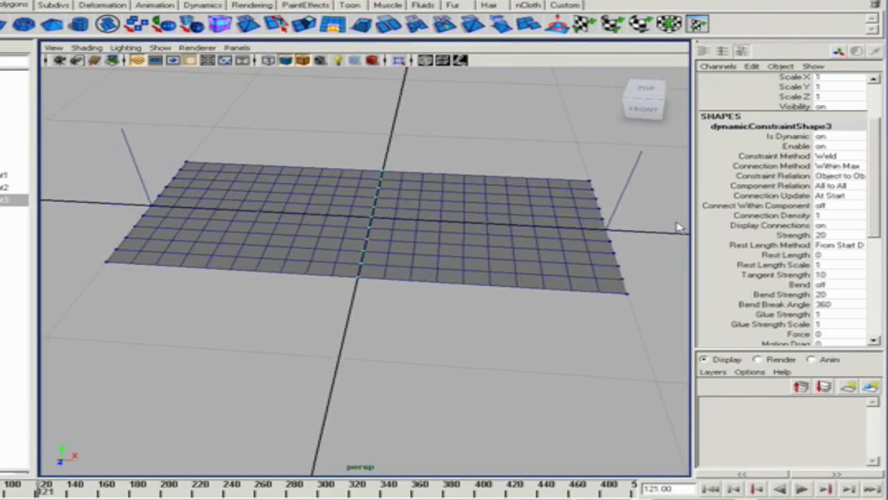
Set the weld constraint's Enable attribute to off and key it at frame 121.
left_click(797, 147)
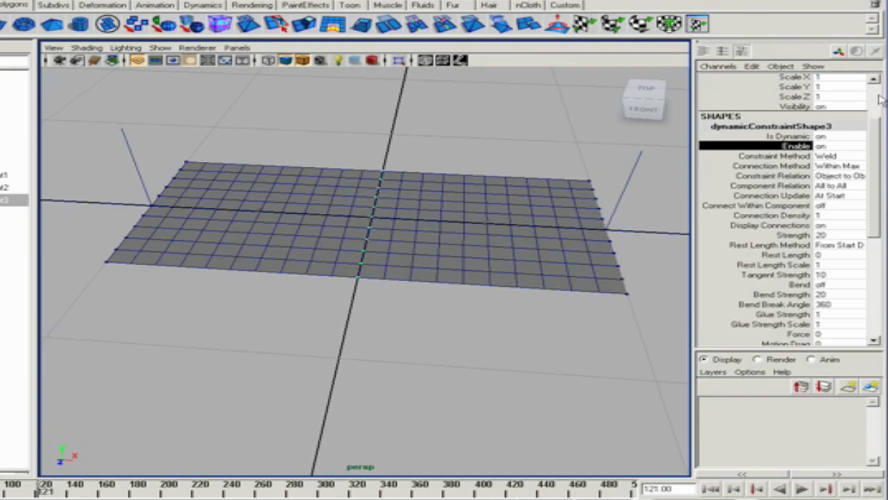
double_click(830, 145)
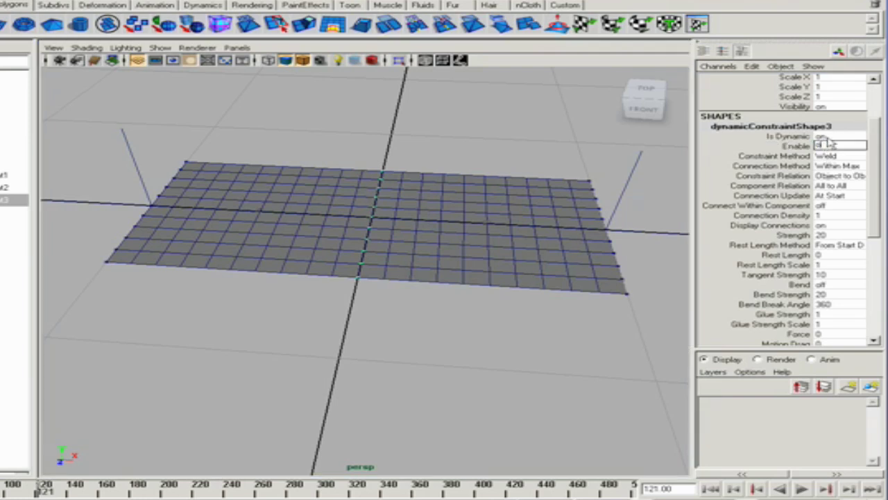
type("off")
key("Return")
left_click(794, 146)
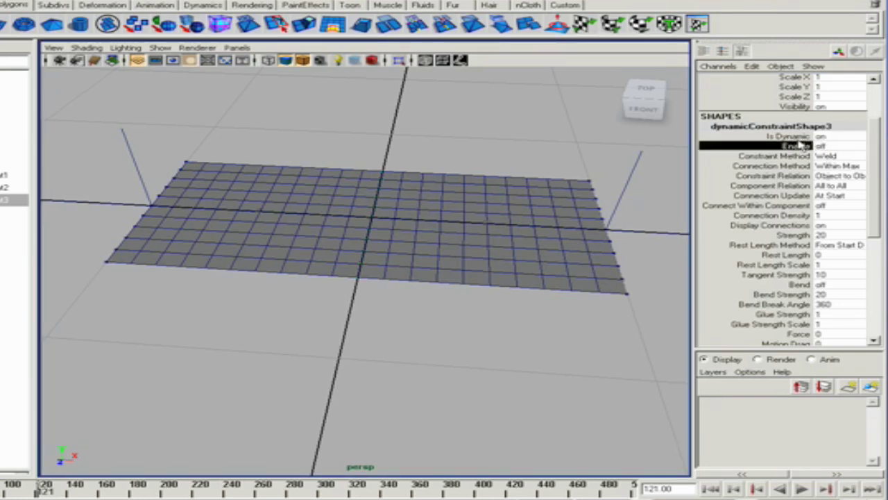
right_click(791, 146)
left_click(777, 170)
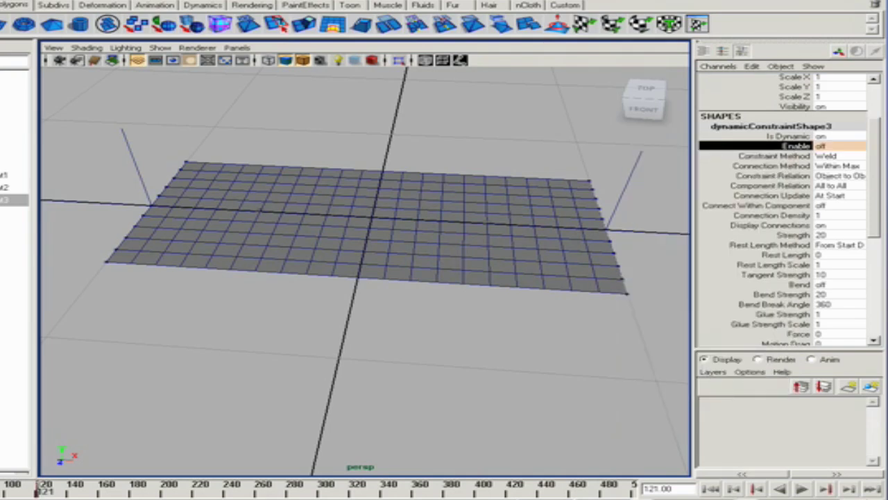
At frame 120, set the weld constraint's Enable attribute to on and key it.
left_click(733, 488)
double_click(820, 146)
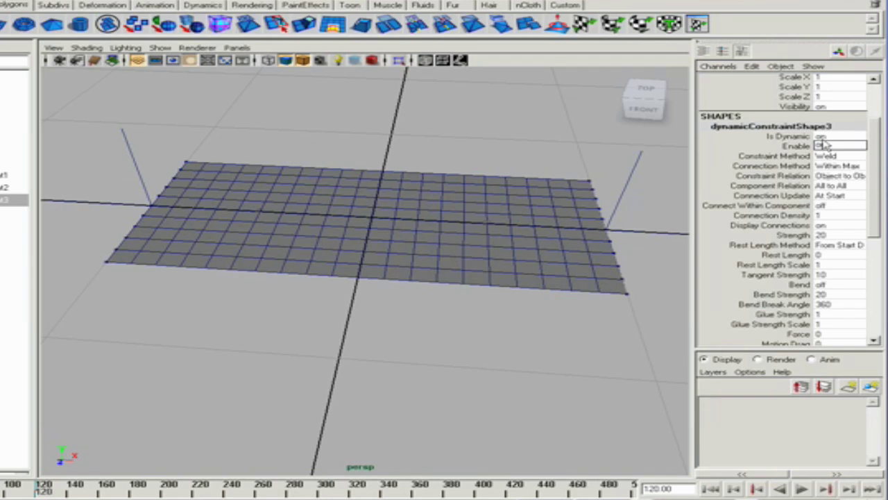
type("0")
key("Return")
left_click(800, 147)
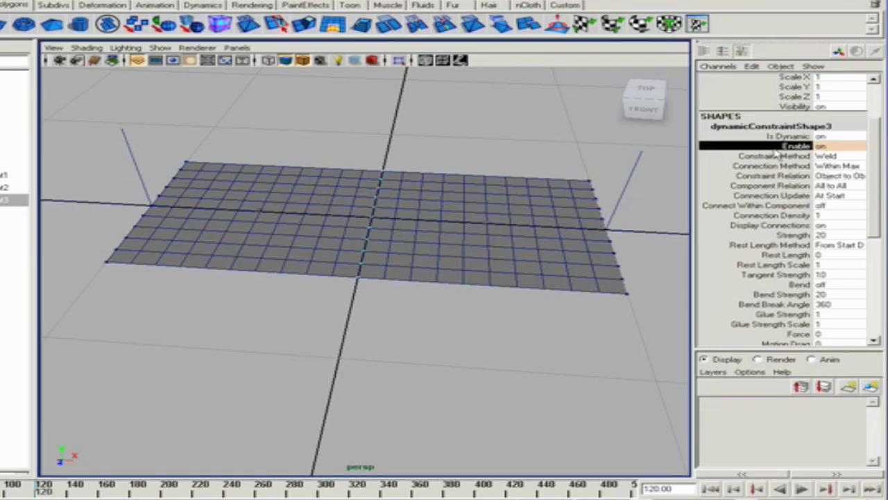
right_click(771, 154)
left_click(716, 173)
Play the simulation from frame 1 to inspect the keyed weld release from several angles, and return to frame 1.
right_click_drag(329, 293, 325, 281, "alt")
middle_click_drag(367, 298, 372, 284, "alt")
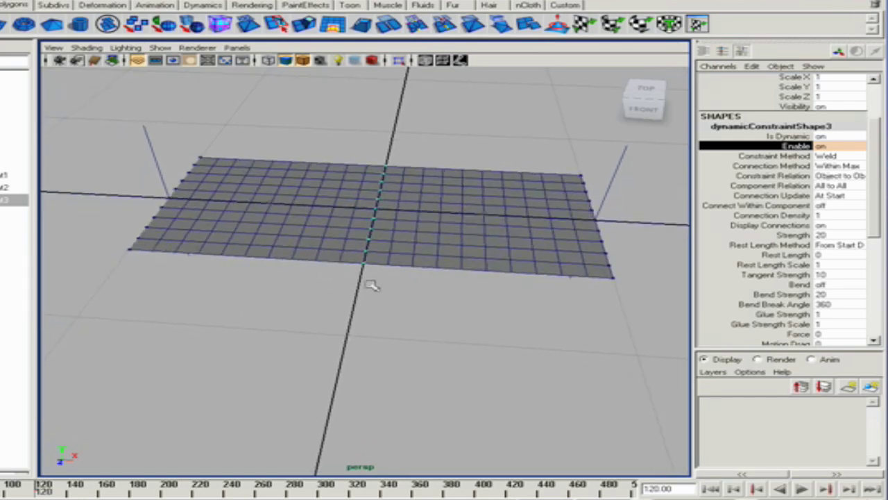
left_click(709, 489)
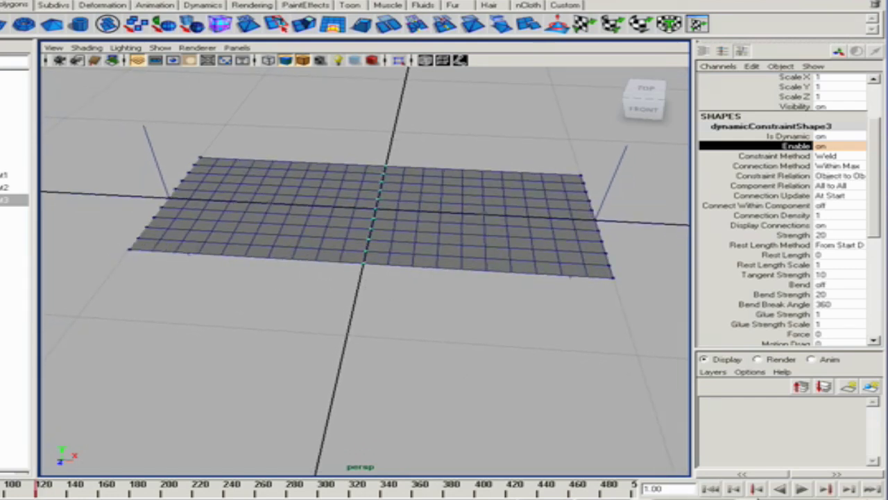
left_click(801, 489)
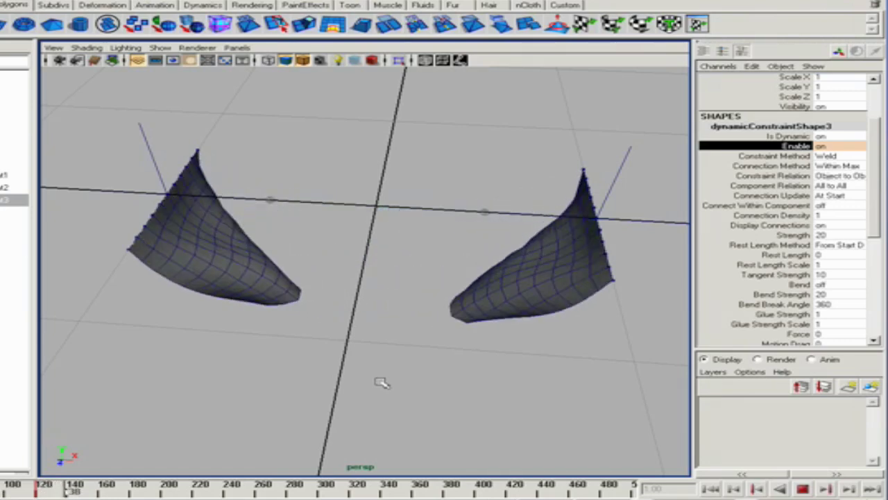
left_click_drag(402, 353, 367, 298, "alt")
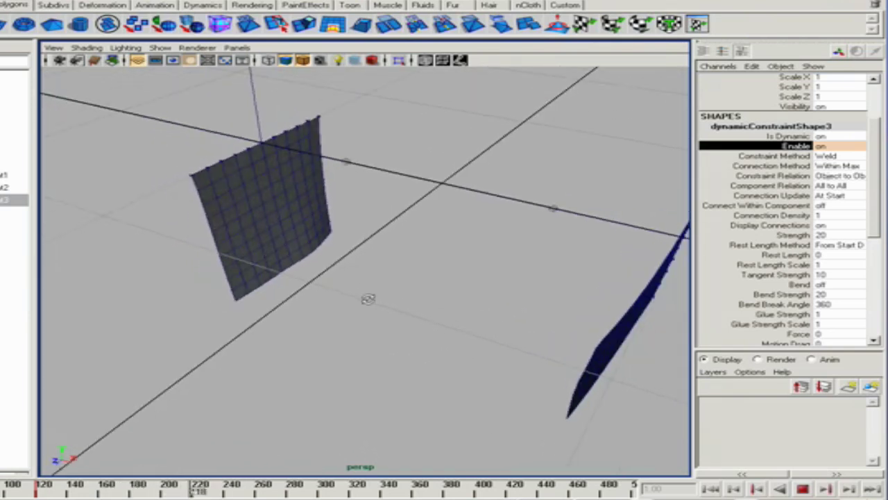
left_click(802, 488)
left_click(711, 488)
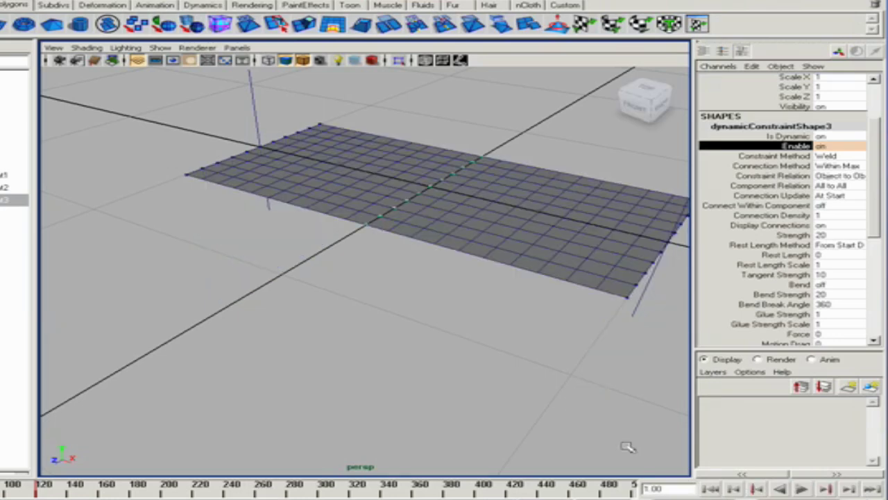
Replay the simulation, stop it at frame 200 to examine the two planes, and go back to frame 1.
left_click_drag(387, 358, 409, 362, "alt")
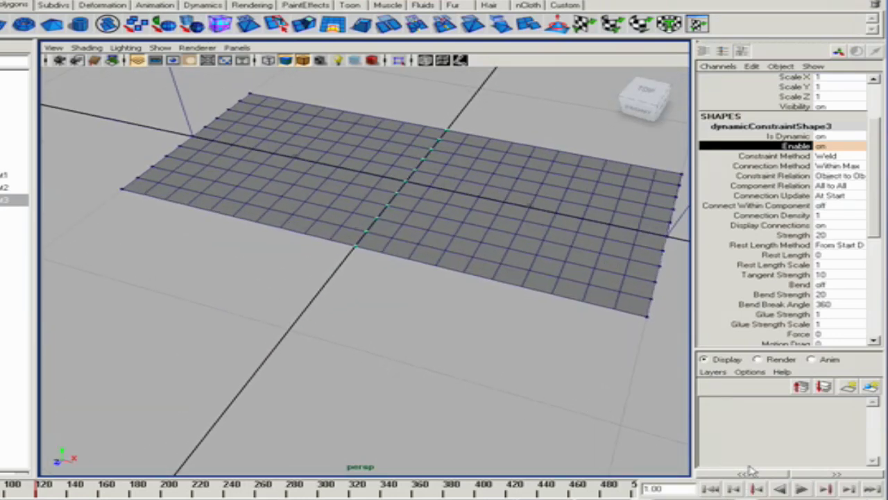
left_click(800, 490)
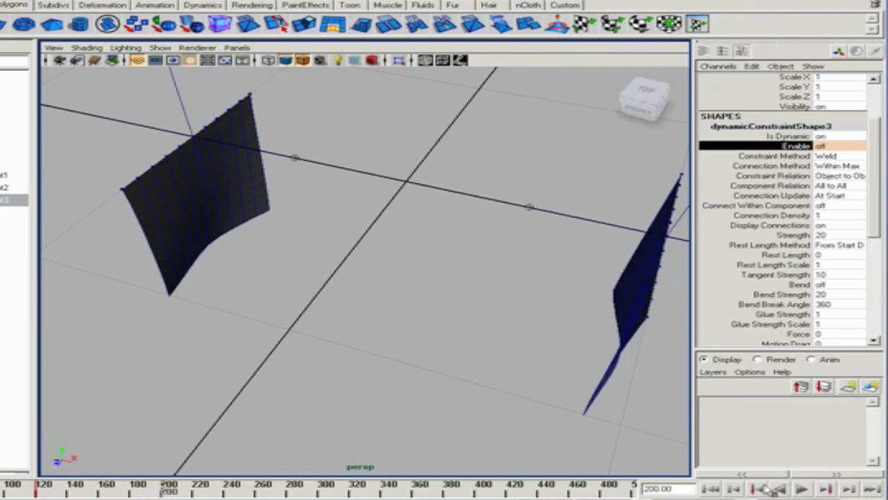
left_click_drag(501, 313, 377, 342, "alt")
left_click(733, 491)
left_click_drag(288, 358, 369, 377, "alt")
Select pPlane2 and pPlane1 in turn to examine the two cloth planes as individual objects.
left_click(228, 151)
left_click(385, 257)
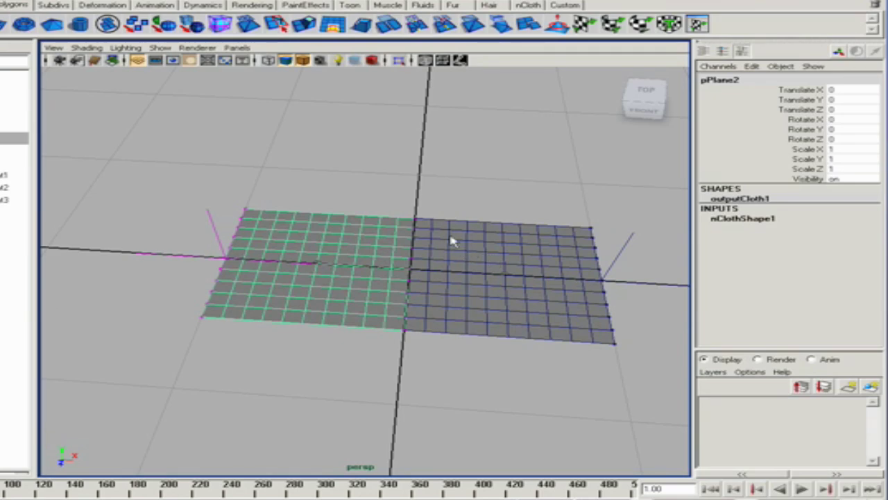
left_click_drag(452, 241, 430, 219, "alt")
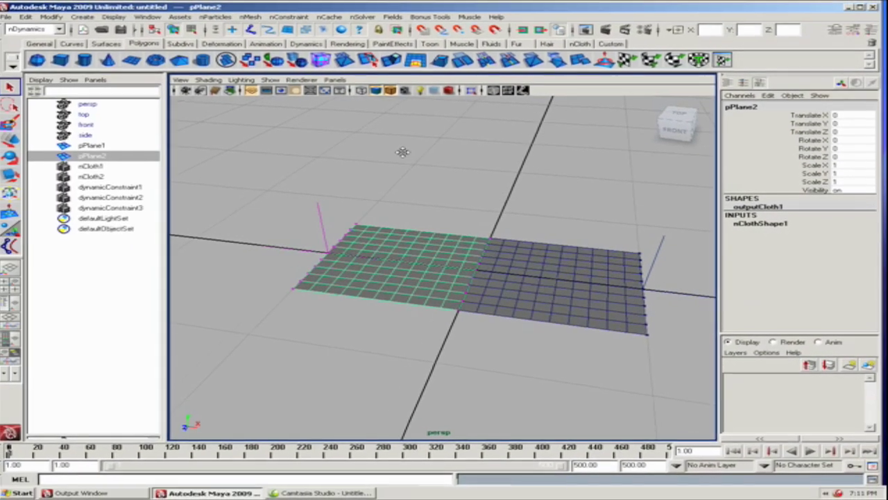
middle_click_drag(403, 151, 368, 190, "alt")
left_click(495, 302)
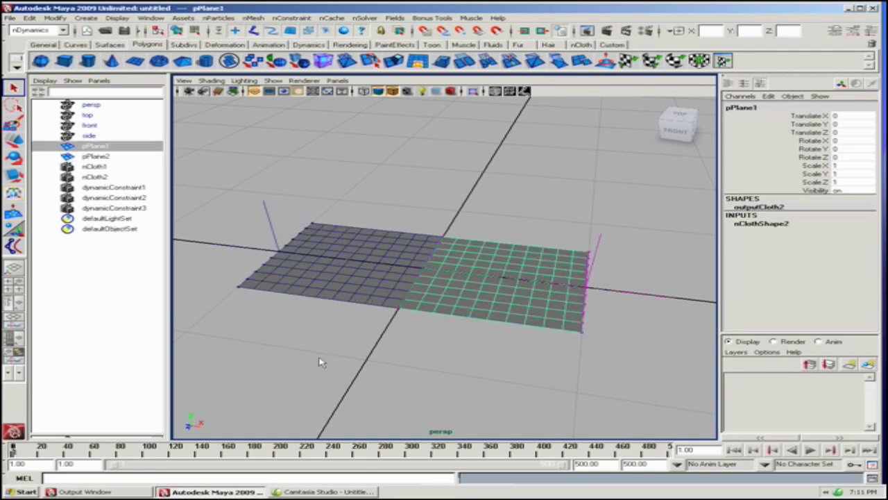
left_click_drag(317, 361, 360, 369, "alt")
Create a polygon cube at the origin and set its scale to 0.9 on all three axes.
left_click(66, 62)
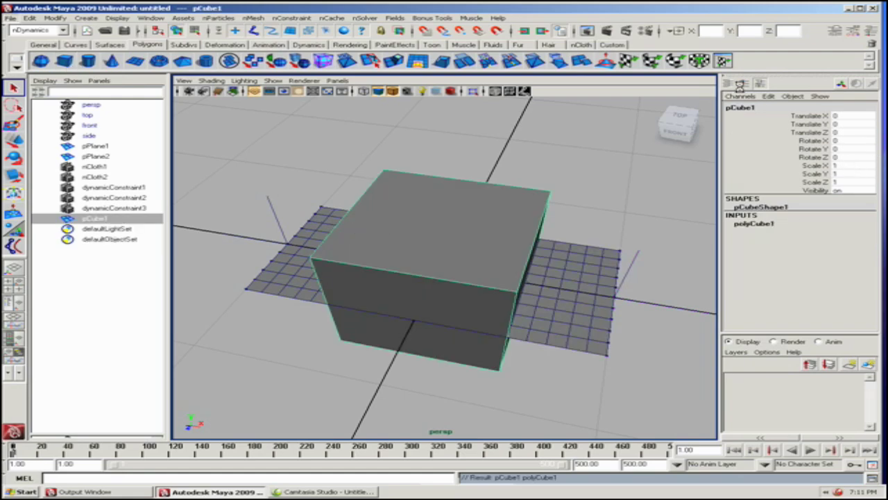
left_click(615, 208)
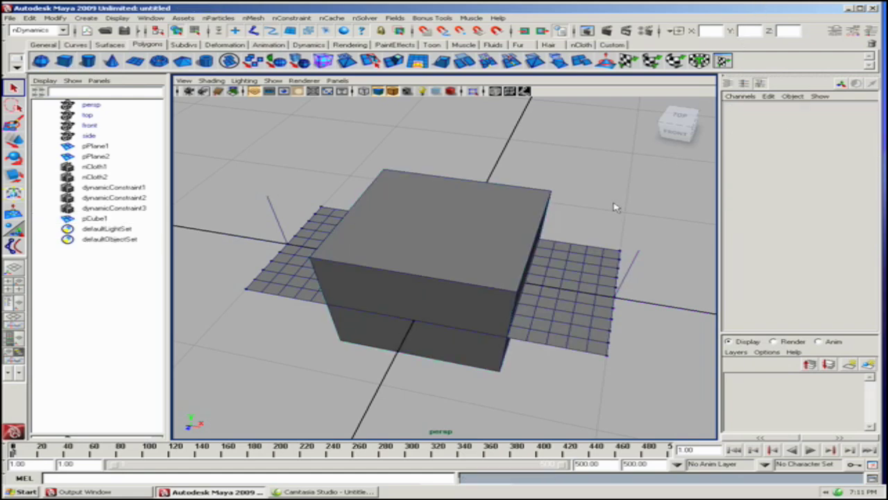
left_click(516, 222)
left_click_drag(838, 165, 837, 181)
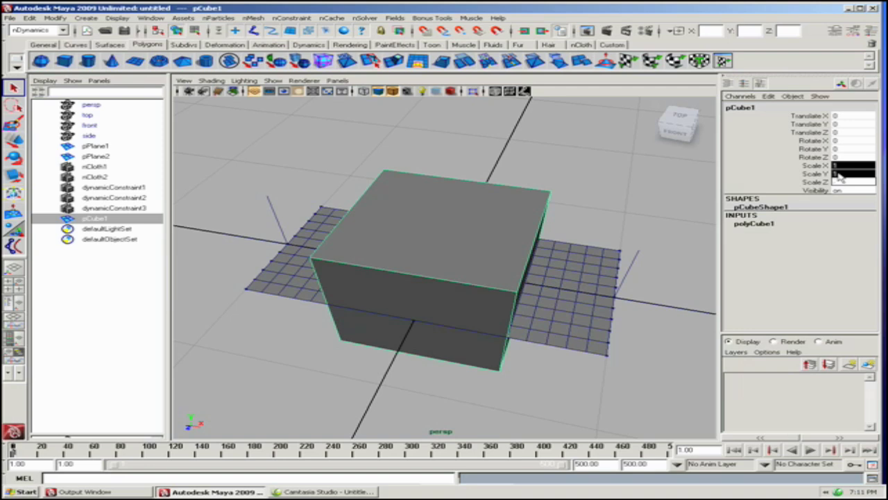
type("0.9")
key("Return")
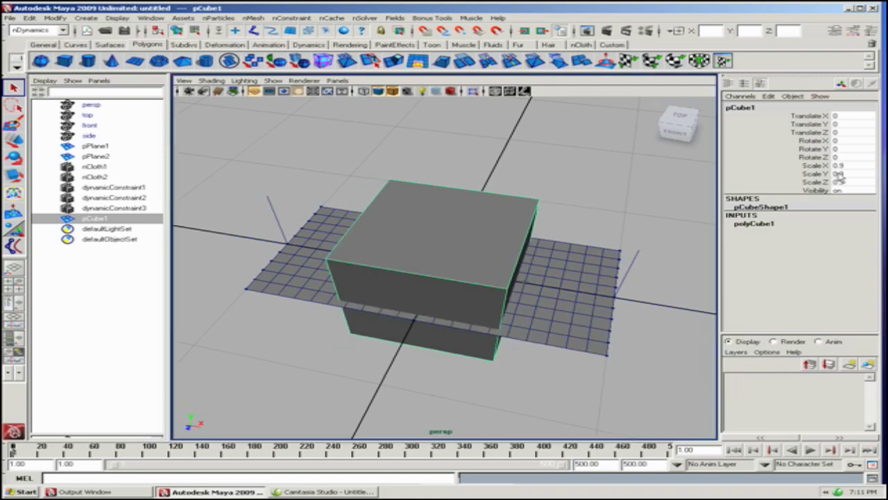
Shrink the cube's scale on all three axes to 0.1 and further to 0.08.
mouse_move(847, 169)
left_mouse_down()
mouse_move(841, 187)
mouse_move(841, 175)
left_mouse_up()
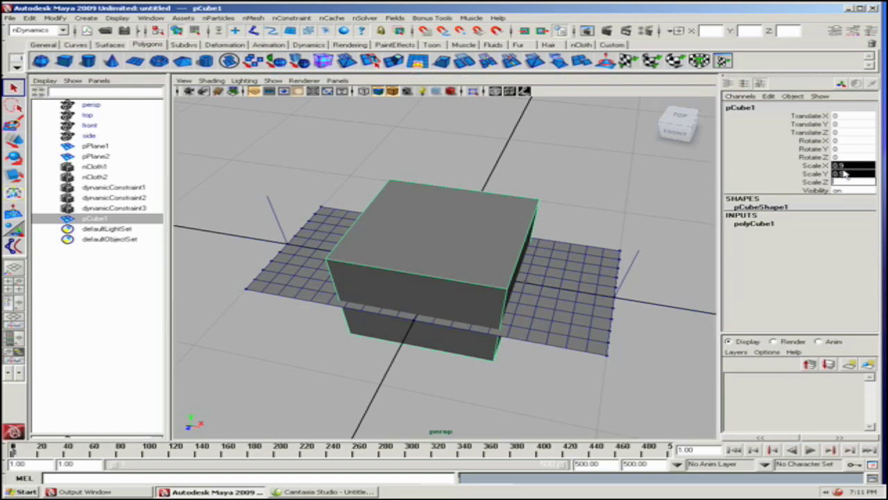
type("0.1")
key("Return")
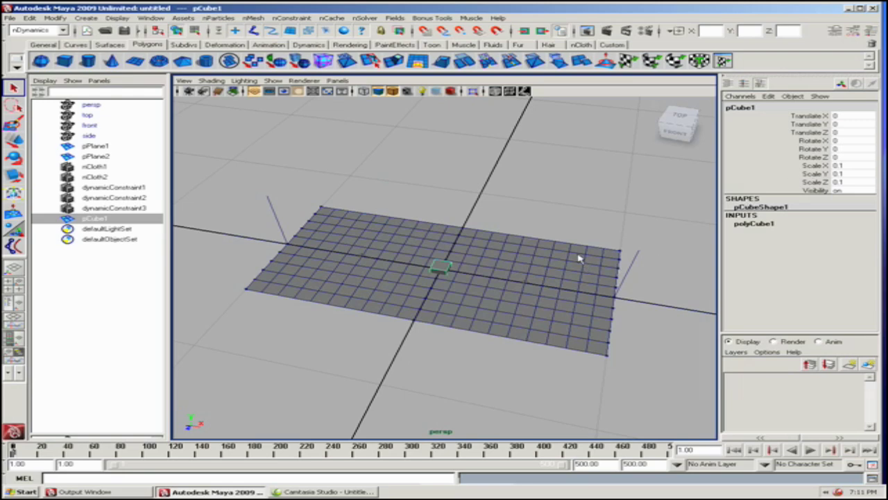
left_click_drag(579, 256, 596, 276, "alt")
middle_click_drag(565, 236, 592, 242, "alt")
right_click_drag(591, 242, 780, 192, "alt")
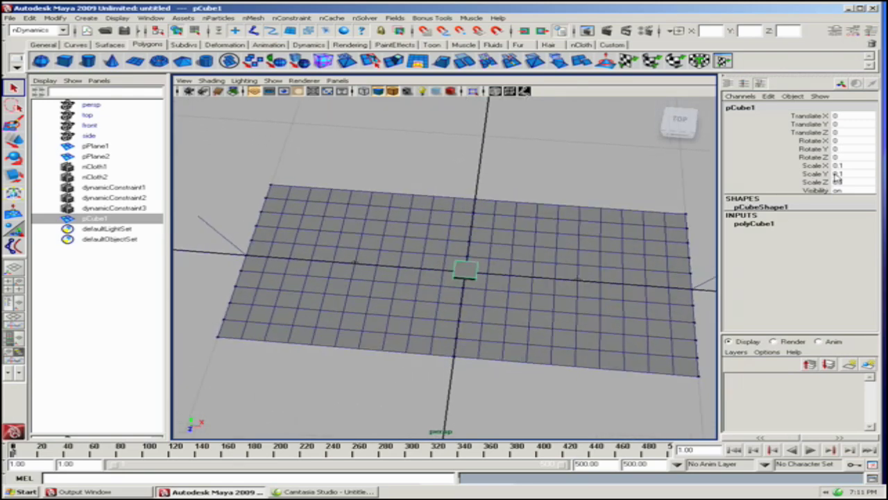
left_click_drag(847, 168, 841, 176)
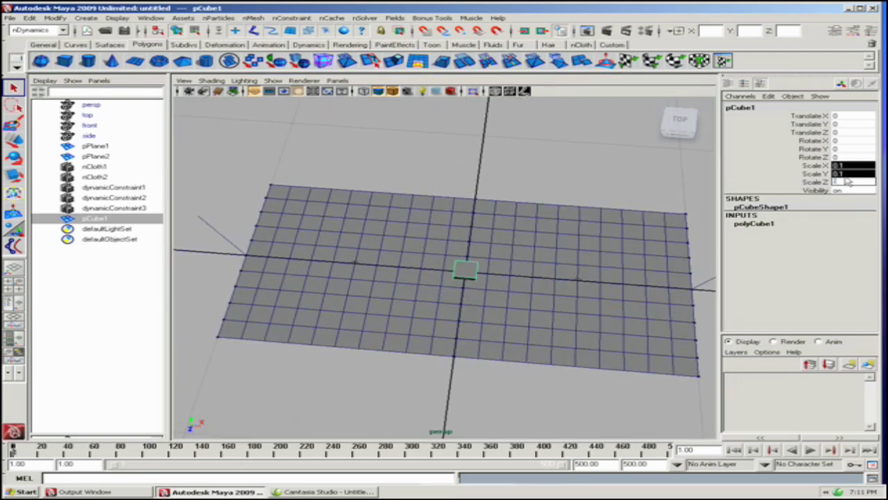
type("0.08")
key("Return")
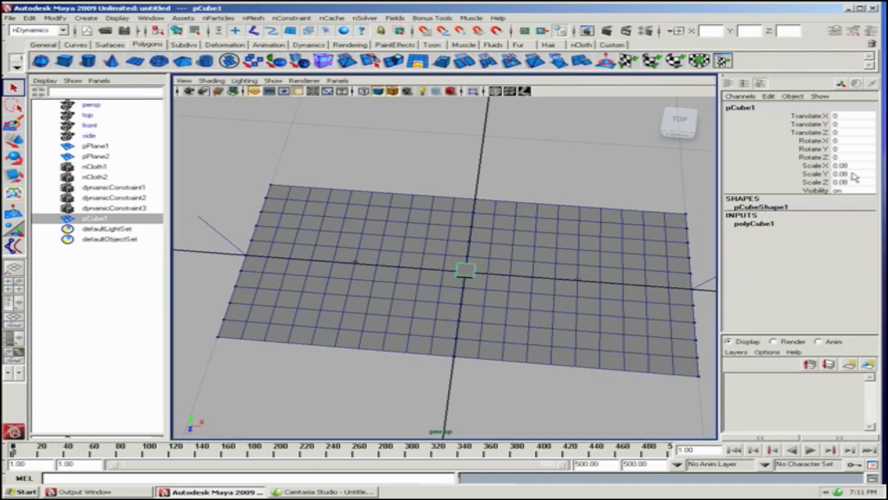
Shape the cube into a thin strip along the planes' shared edge with Scale Z 1 and Scale Y 0.03.
double_click(851, 182)
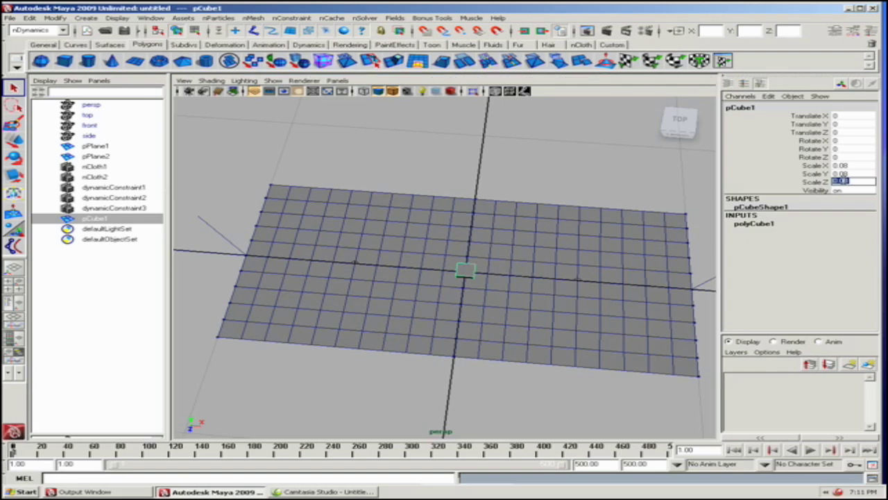
type("1")
key("Return")
left_click_drag(442, 358, 480, 303, "alt")
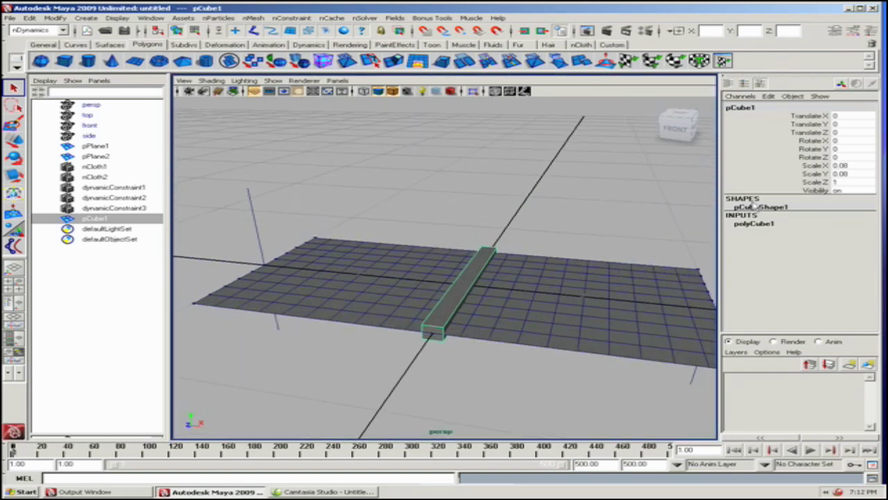
double_click(849, 173)
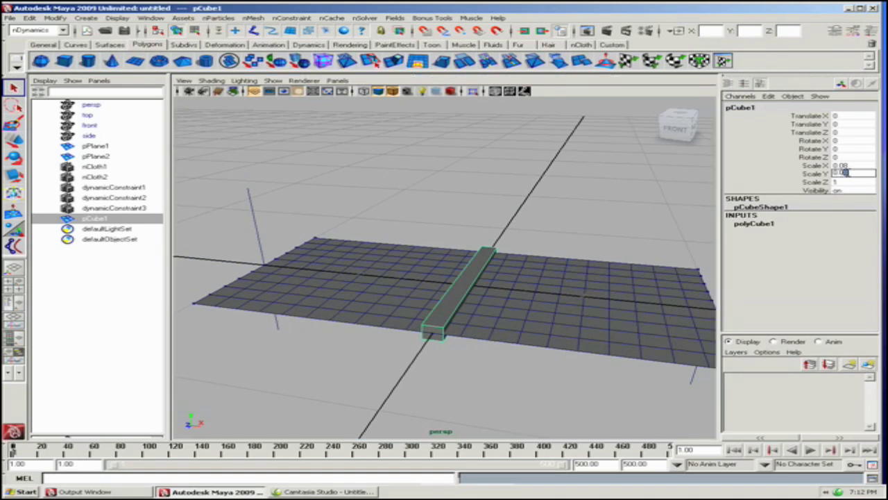
type("0.01")
key("Return")
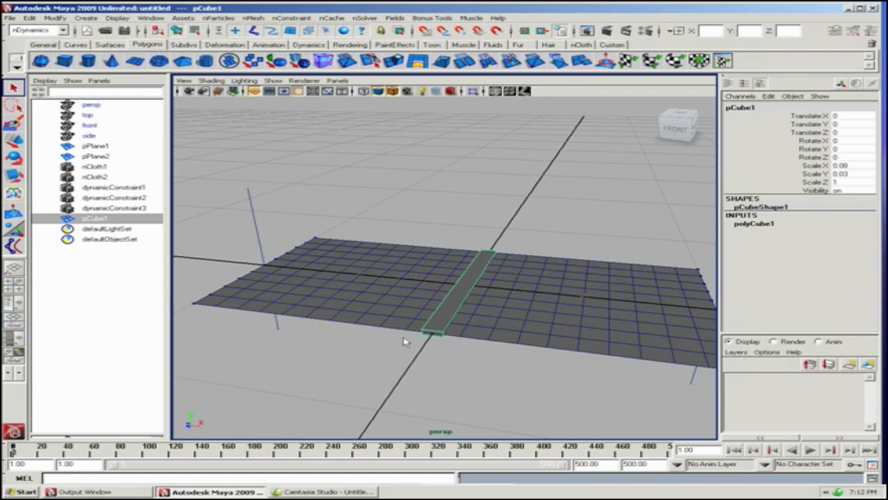
Move the strip along X to the outer edge of pPlane1 and set its Translate X to 0.95.
mouse_move(406, 341)
left_mouse_down("alt")
mouse_move(377, 313)
mouse_move(394, 341)
left_mouse_up("alt")
key("w")
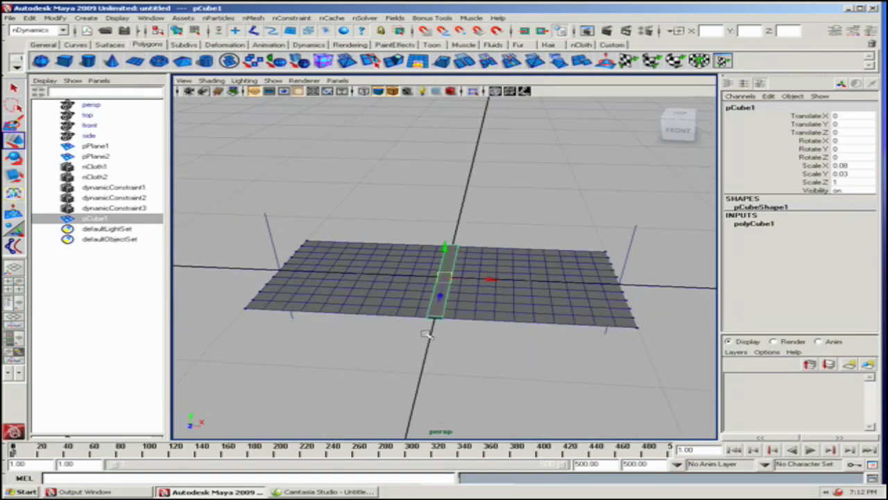
left_click_drag(490, 284, 600, 281)
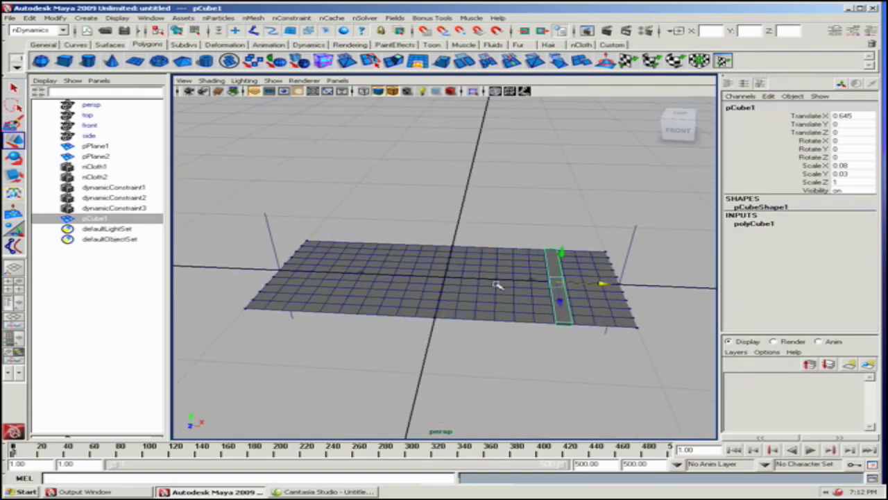
left_click_drag(445, 280, 580, 262, "alt")
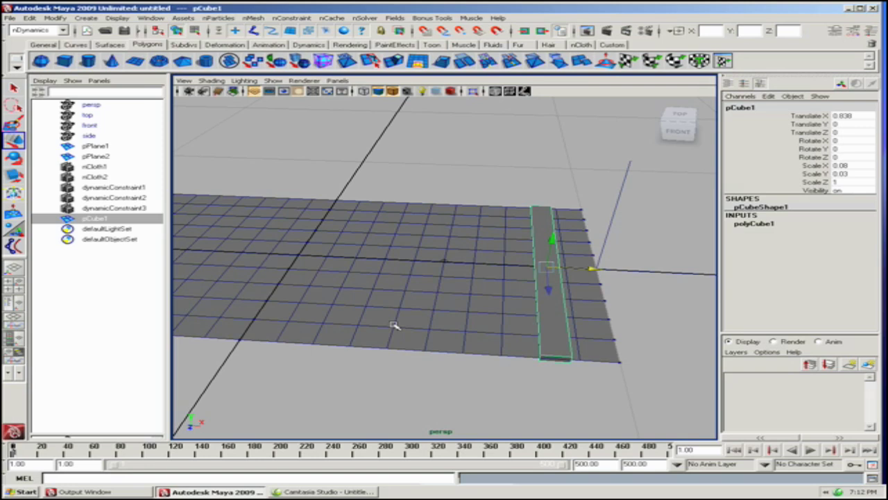
left_click_drag(541, 269, 598, 269)
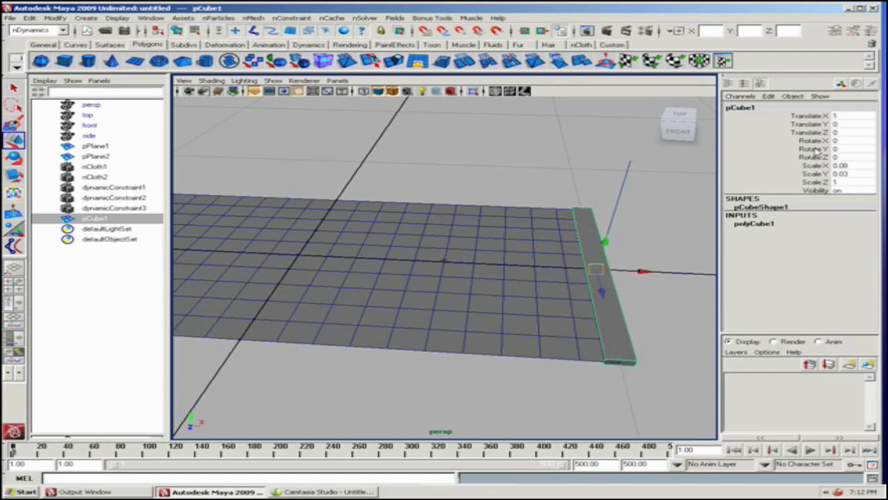
left_click(843, 115)
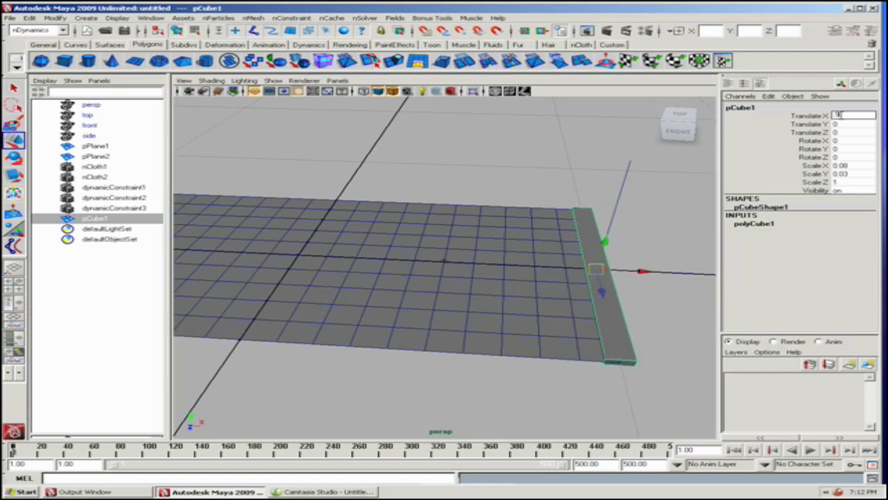
type(".95")
key("Return")
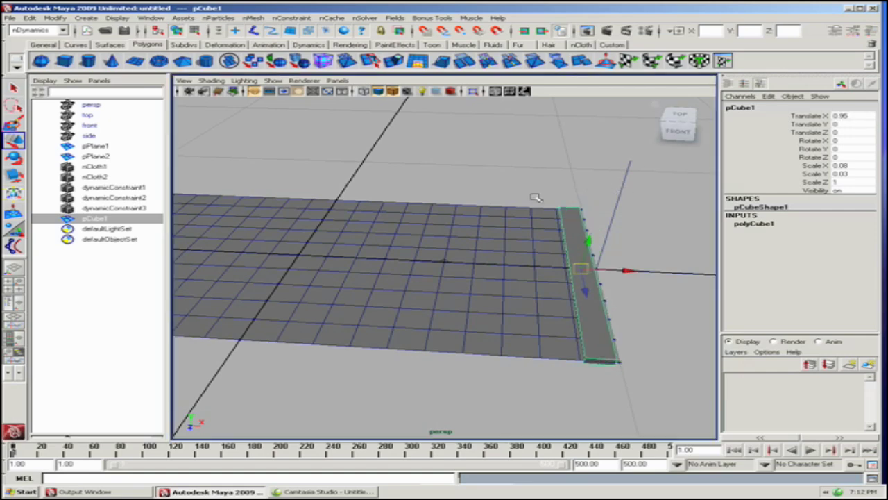
Configure Duplicate Special for the cube strip with a Translate X of 0.1 and 19 copies.
left_click_drag(535, 197, 517, 229, "alt")
middle_click_drag(518, 228, 497, 225, "alt")
left_click_drag(484, 276, 611, 295, "alt")
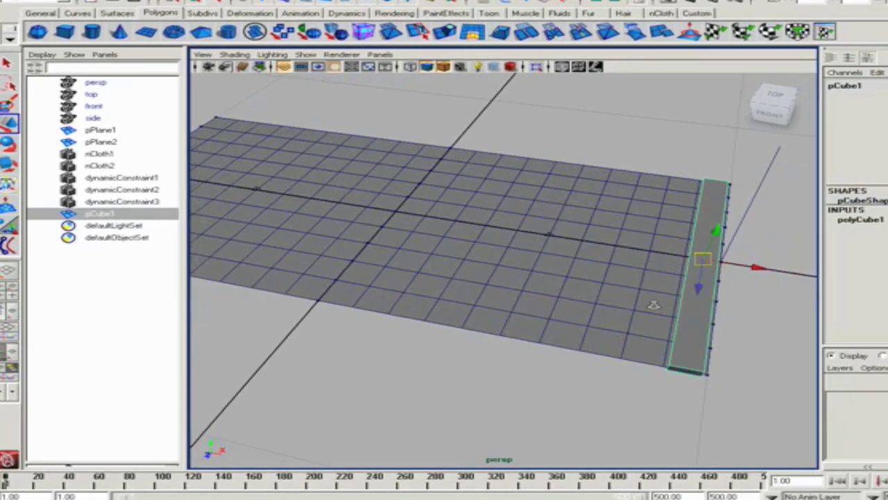
right_click_drag(654, 305, 618, 300, "alt")
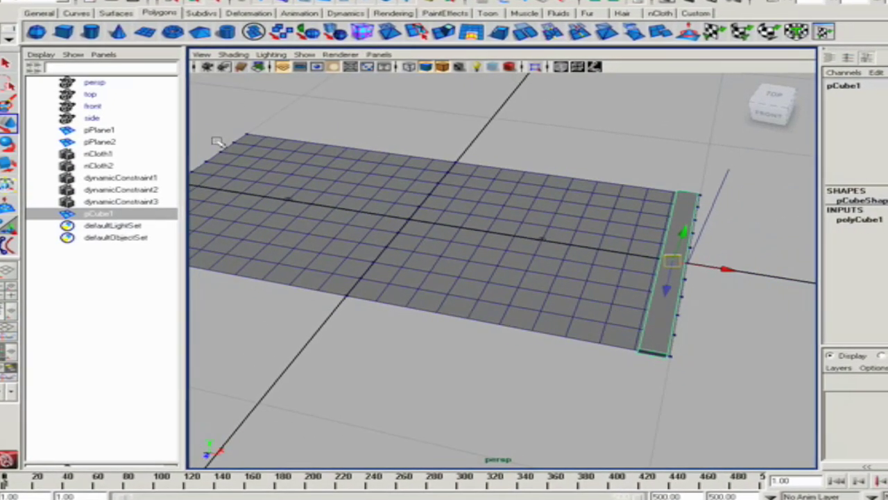
left_click(28, 1)
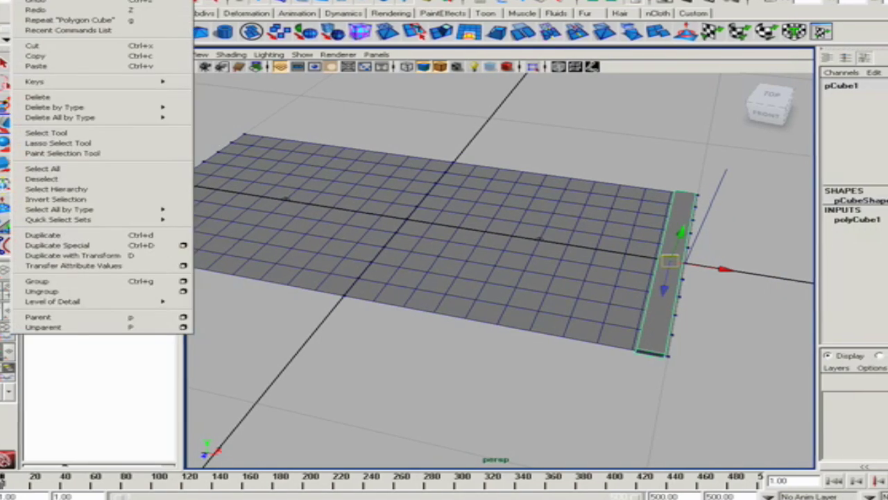
left_click(182, 245)
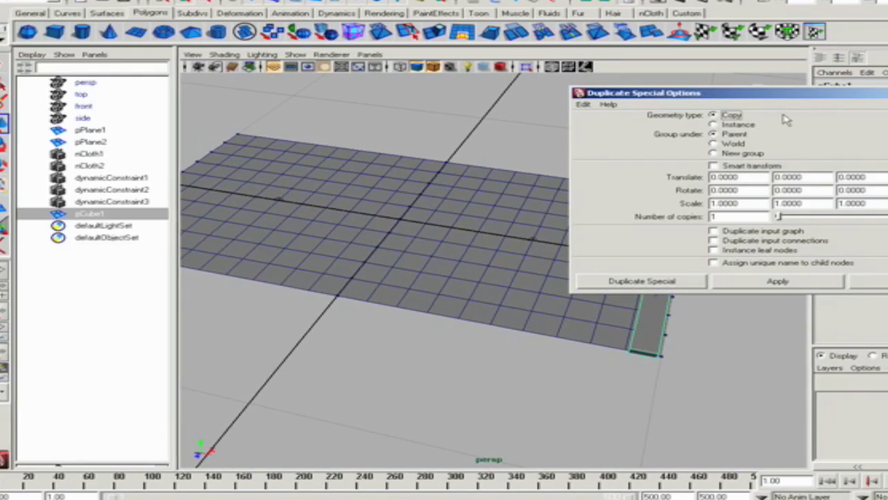
left_click_drag(666, 92, 569, 18)
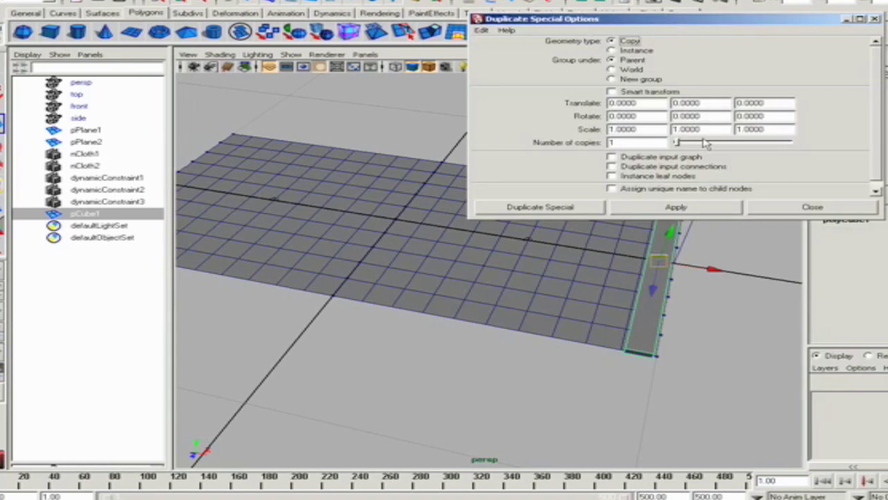
left_click_drag(635, 103, 601, 103)
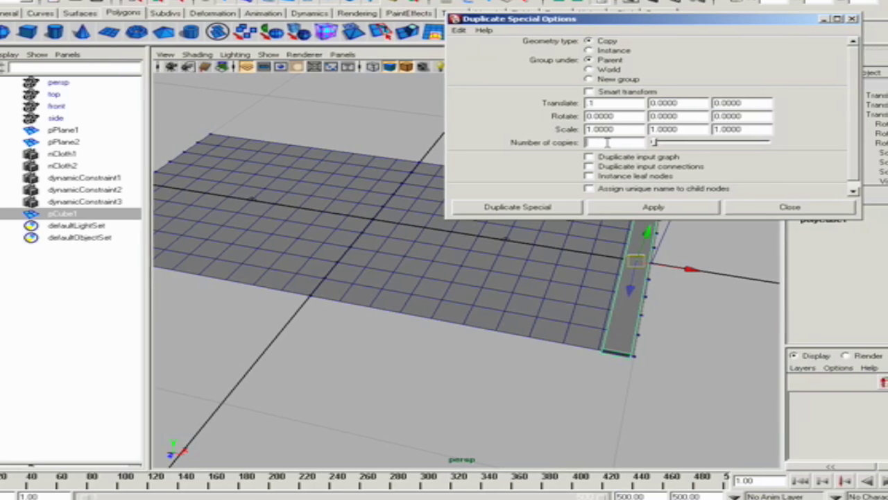
type("9")
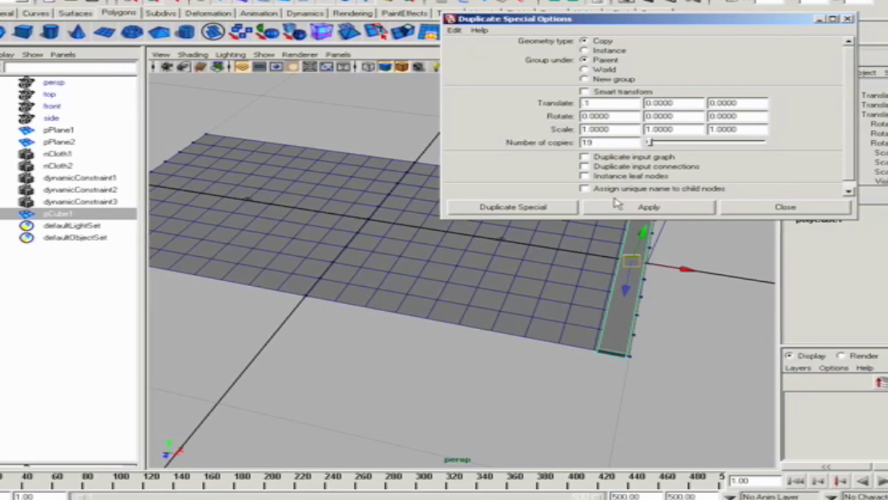
Reverse the duplicate offset to -0.1 in X and create the 19 copies of the strip across both planes.
left_click(583, 103)
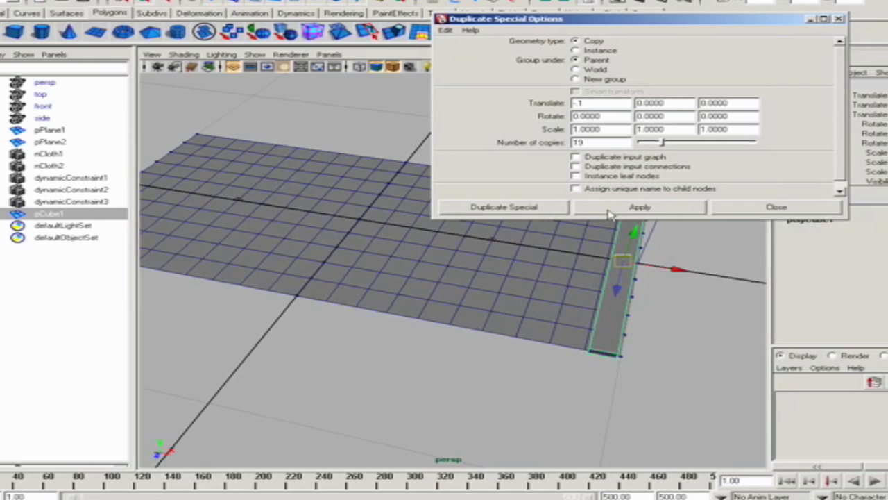
left_click(586, 208)
left_click_drag(412, 272, 354, 257, "alt")
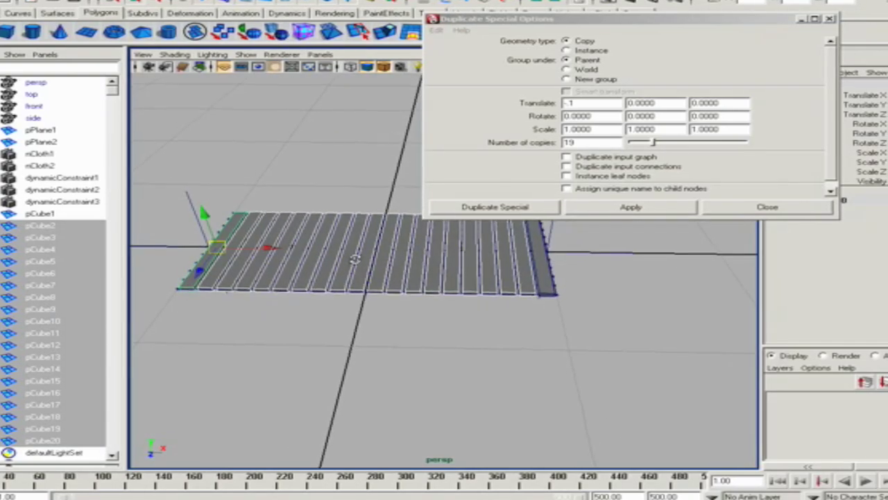
middle_click_drag(381, 258, 394, 268, "alt")
right_click_drag(395, 268, 444, 263, "alt")
left_click(708, 210)
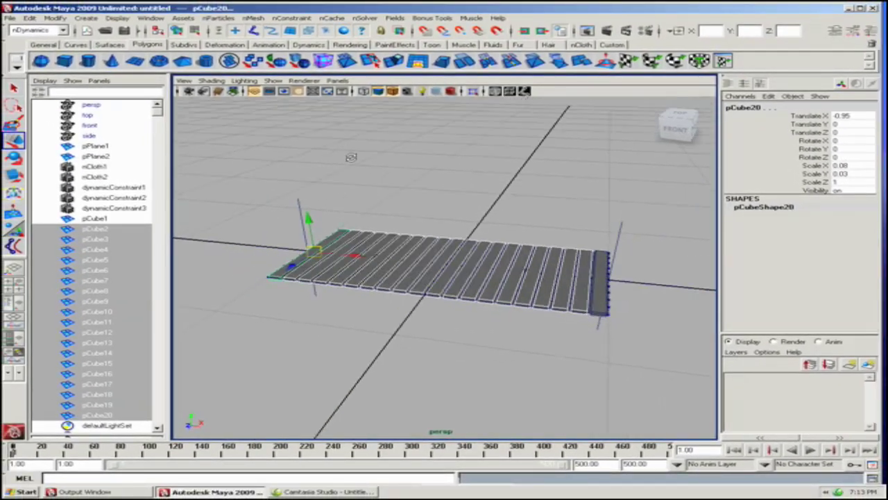
Switch to the Animation menu set and deselect the duplicated strips.
left_click_drag(351, 157, 368, 168, "alt")
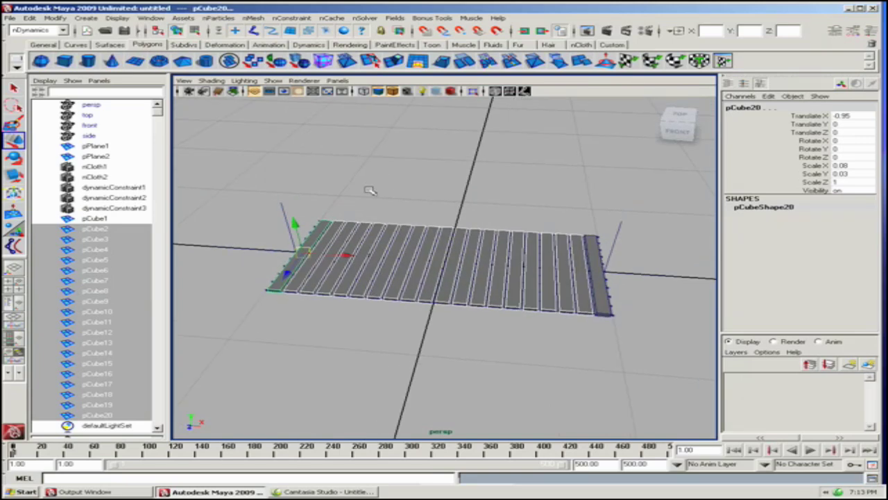
left_click_drag(259, 203, 283, 182, "alt")
right_click_drag(284, 182, 395, 188, "alt")
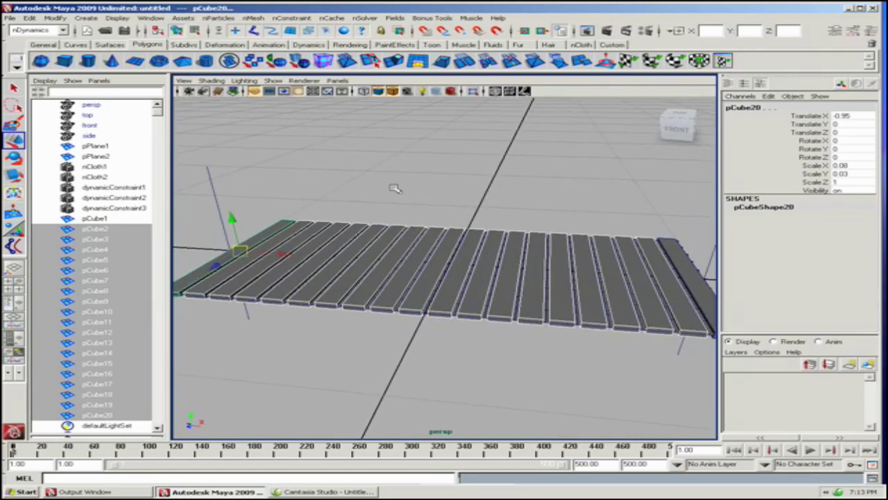
left_click_drag(395, 188, 349, 165, "alt")
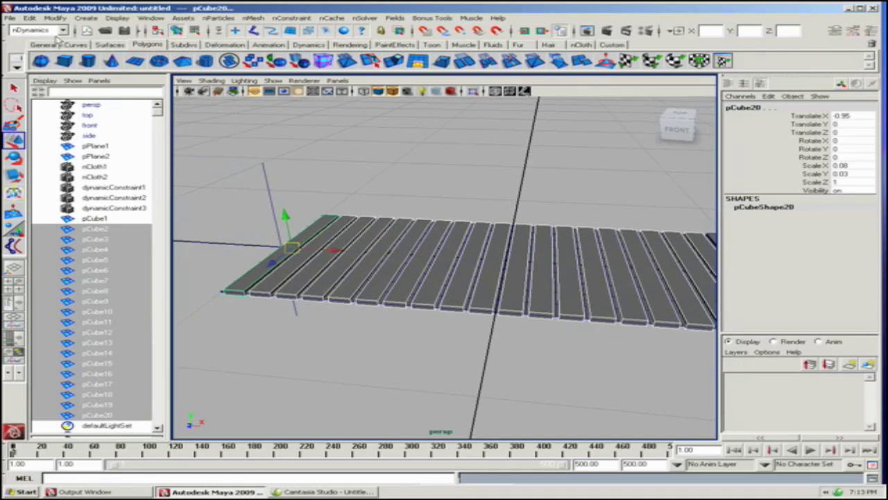
left_click(63, 30)
left_click(63, 42)
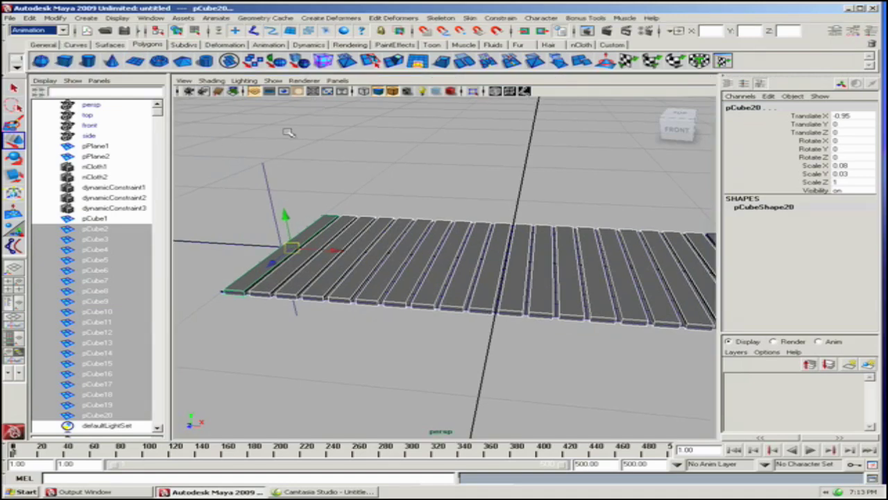
left_click(221, 157)
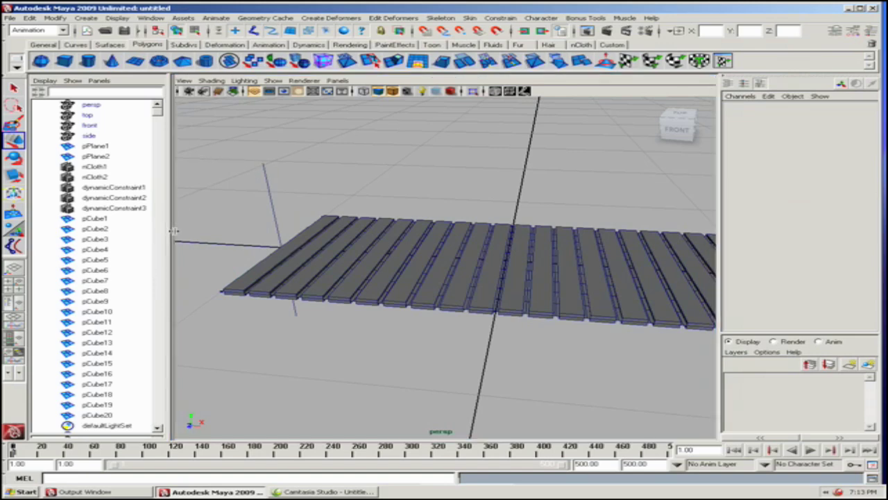
Bind the ten strips pCube11 to pCube20 to pPlane2 with a Wrap deformer, selecting the plane last.
left_click_drag(204, 232, 247, 209, "alt")
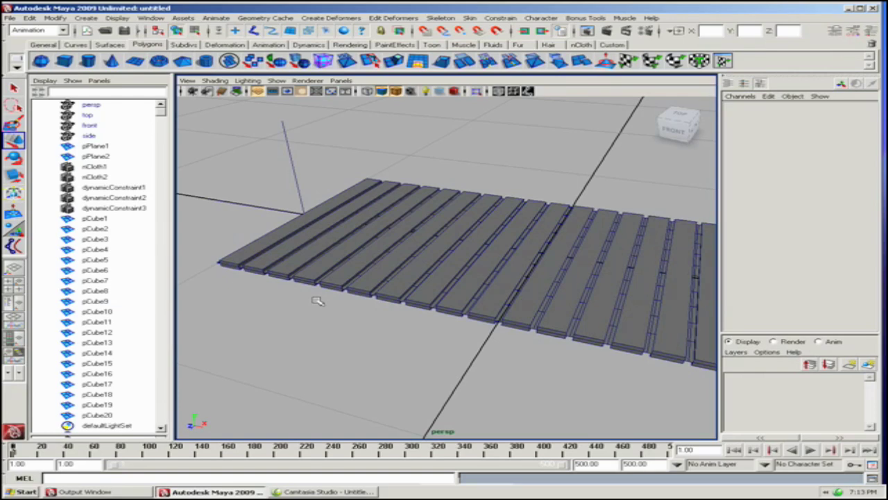
left_click_drag(208, 312, 297, 338, "alt")
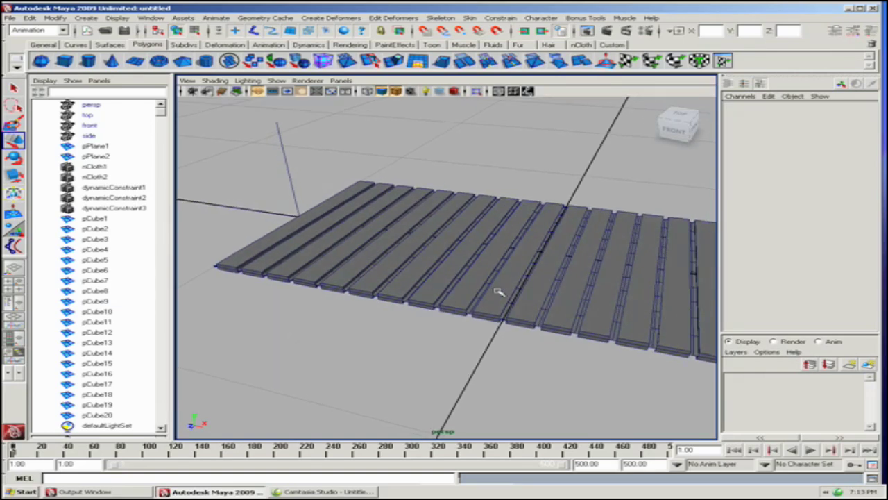
left_click(492, 303)
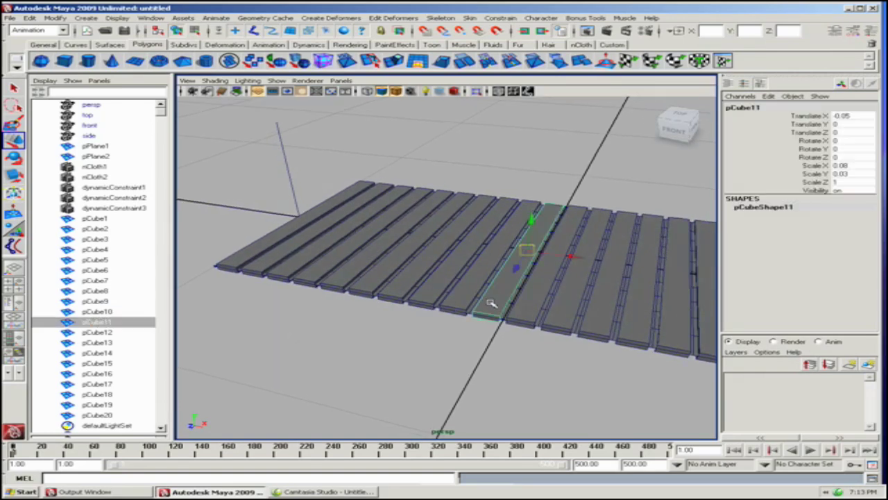
left_click(438, 295, "shift")
left_click(409, 284, "shift")
left_click(380, 276, "shift")
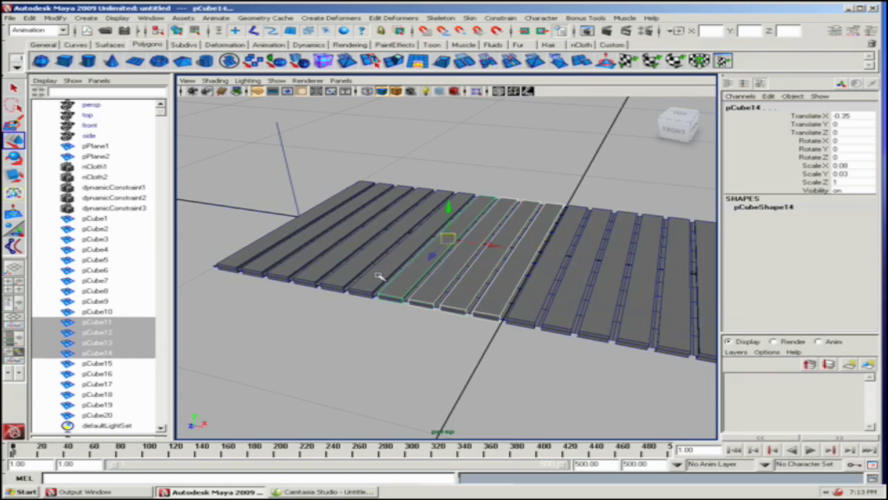
left_click(358, 269, "shift")
left_click(340, 260, "shift")
left_click(323, 255, "shift")
left_click(307, 248, "shift")
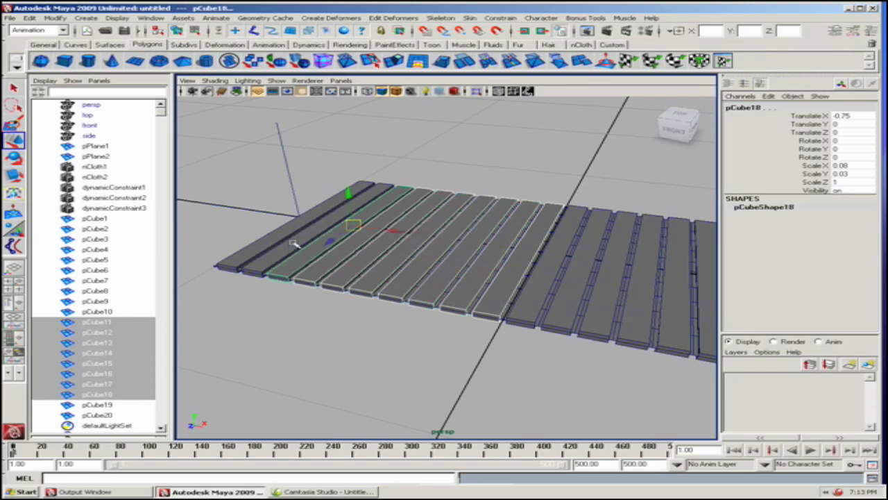
left_click(292, 241, "shift")
left_click(278, 235, "shift")
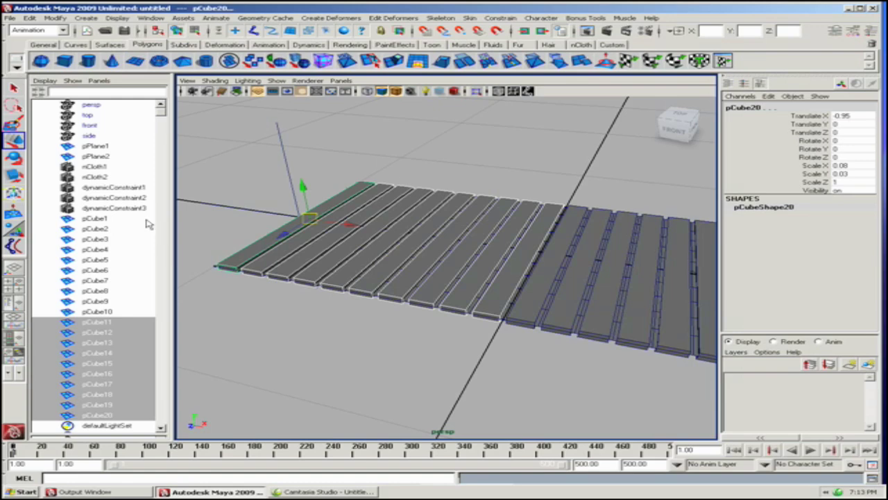
left_click(104, 147)
left_click(104, 157)
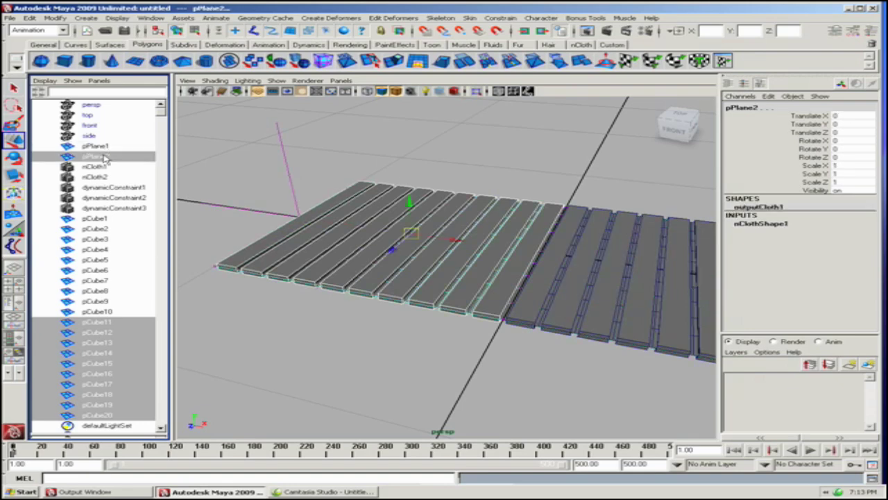
left_click(345, 19)
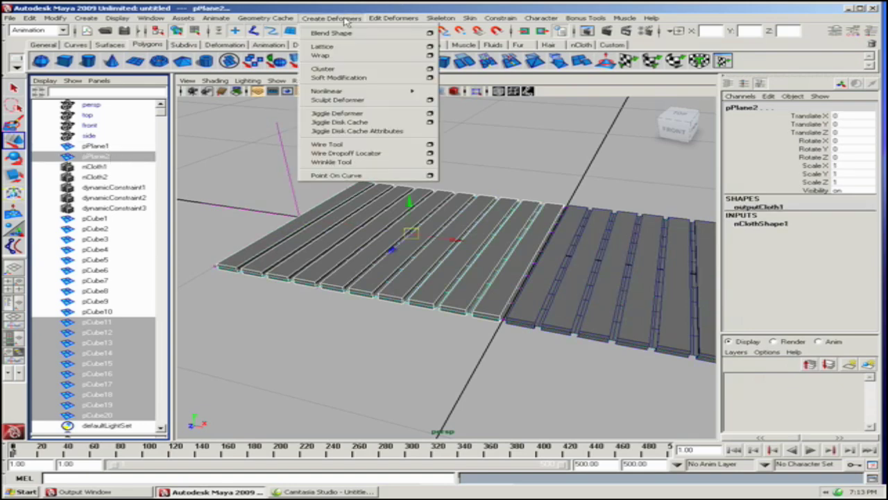
left_click(344, 57)
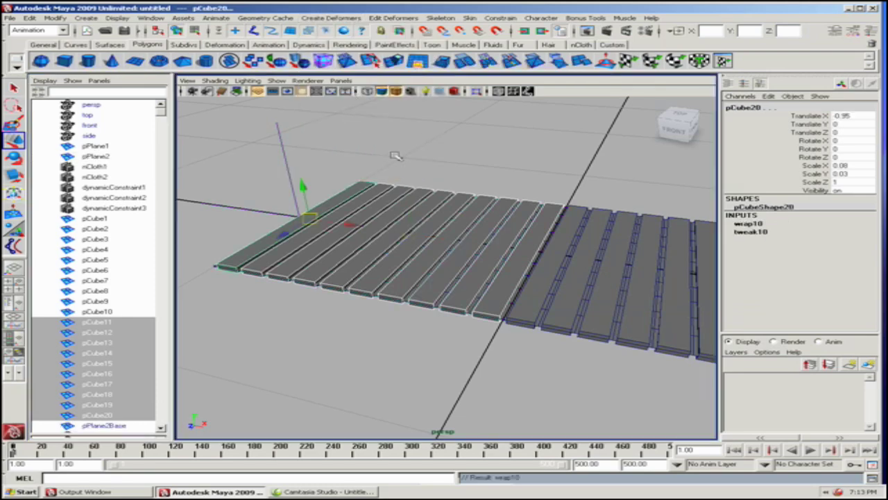
Bind the other ten strips, pCube1 to pCube10, to pPlane1 with a Wrap deformer, selecting the plane last.
left_click_drag(395, 156, 404, 232, "alt")
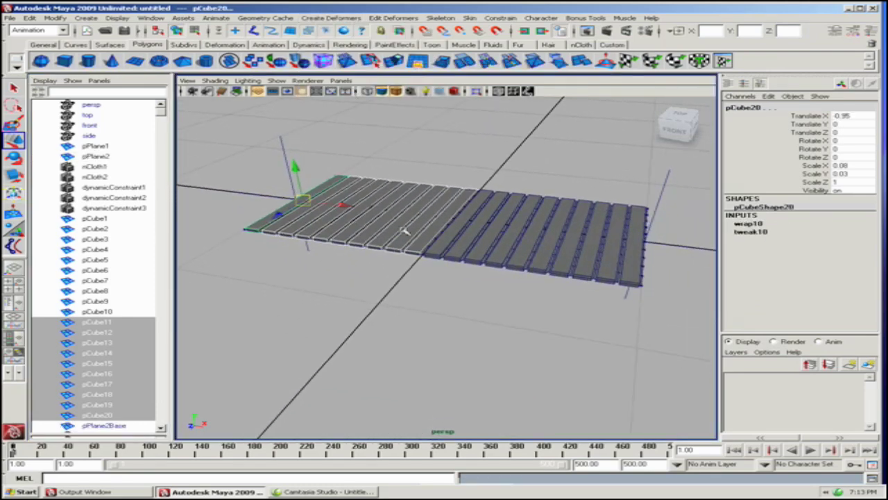
left_click(449, 246)
left_click(465, 247, "shift")
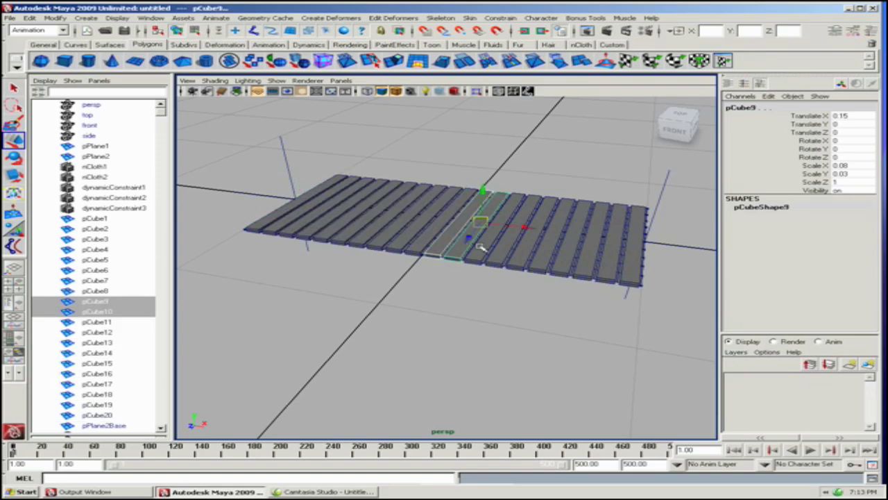
left_click(484, 247, "shift")
left_click(509, 242, "shift")
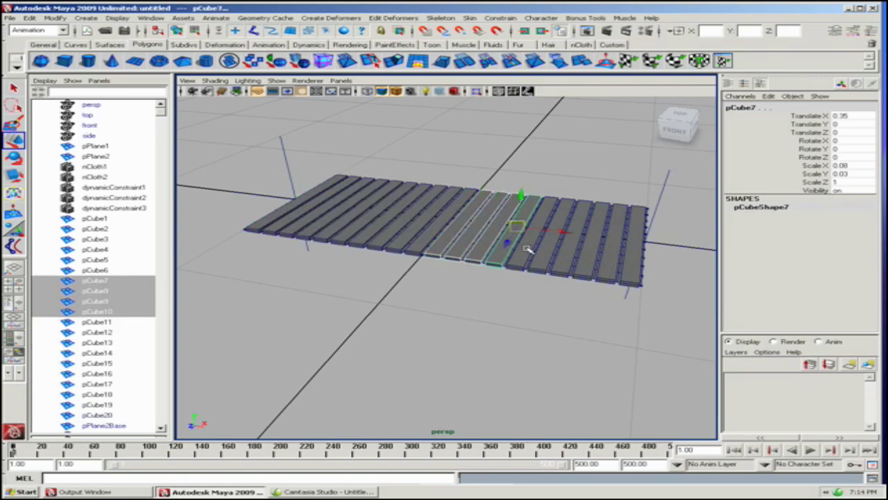
left_click(529, 250, "shift")
left_click(563, 251, "shift")
left_click(584, 253, "shift")
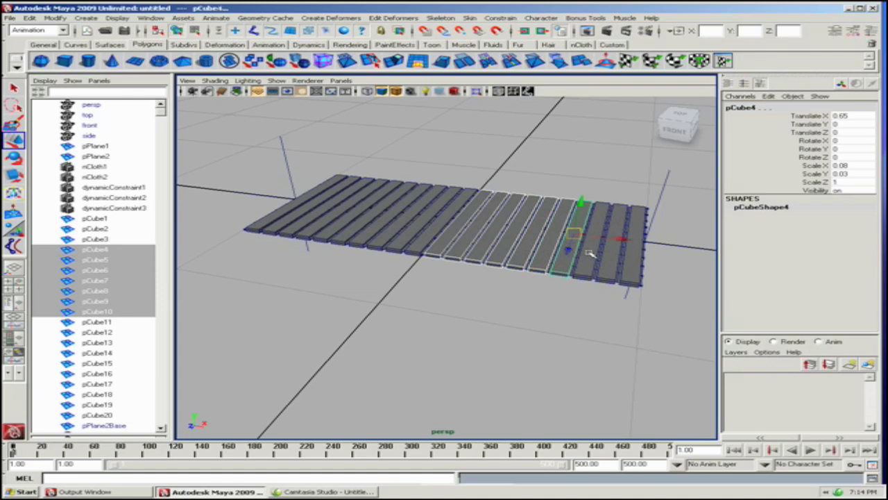
left_click(605, 253, "shift")
left_click(623, 254, "shift")
left_click(634, 257, "shift")
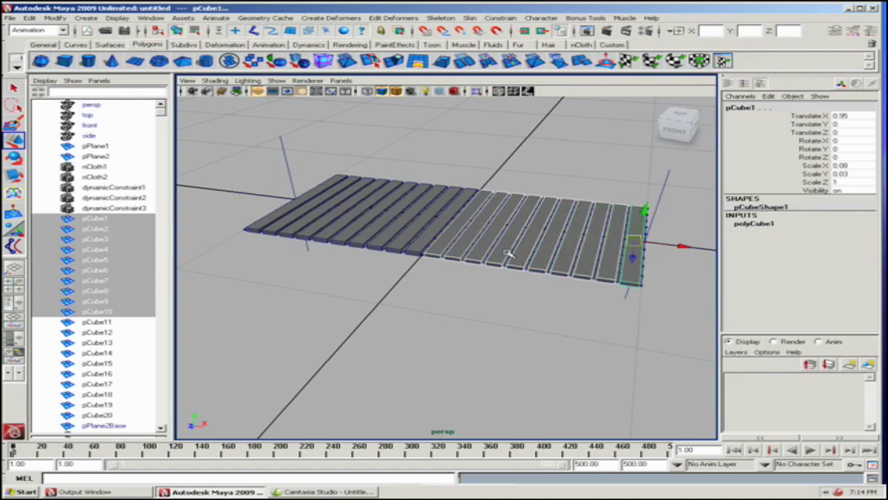
middle_click_drag(500, 292, 596, 311, "alt")
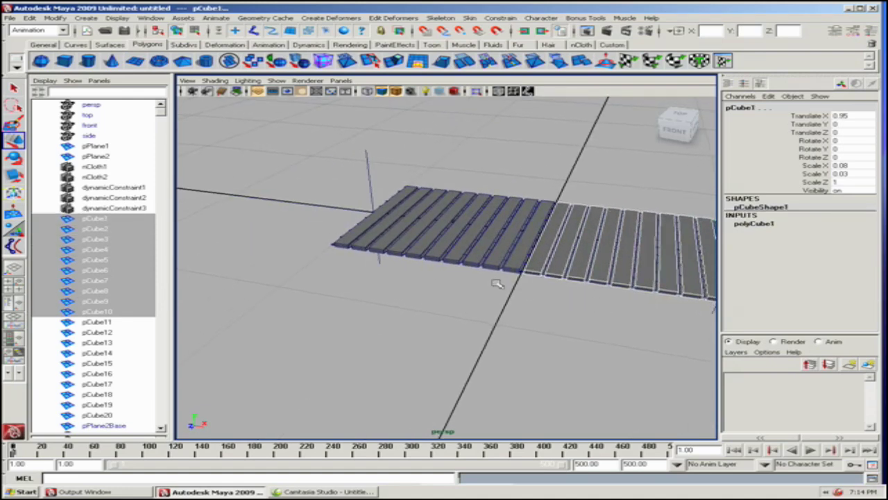
middle_click_drag(498, 282, 464, 271, "alt")
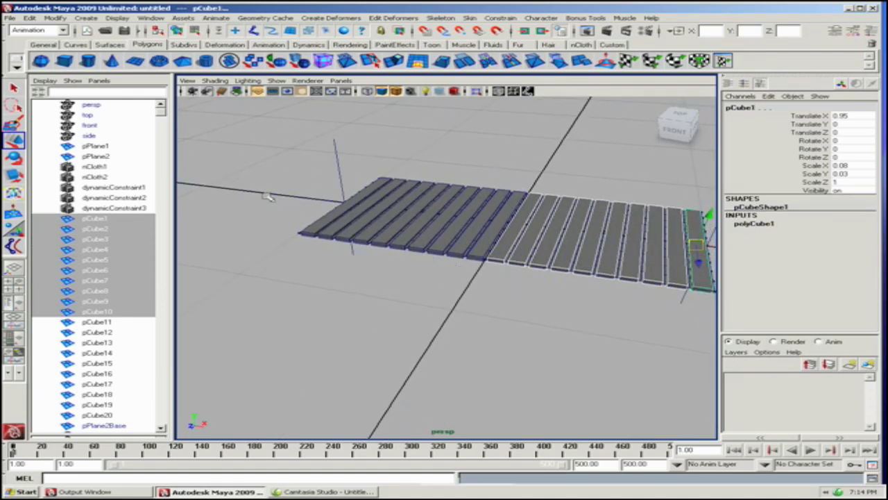
left_click(96, 147, "ctrl")
middle_click_drag(531, 308, 428, 313, "alt")
right_click_drag(427, 314, 476, 324, "alt")
left_click(333, 16)
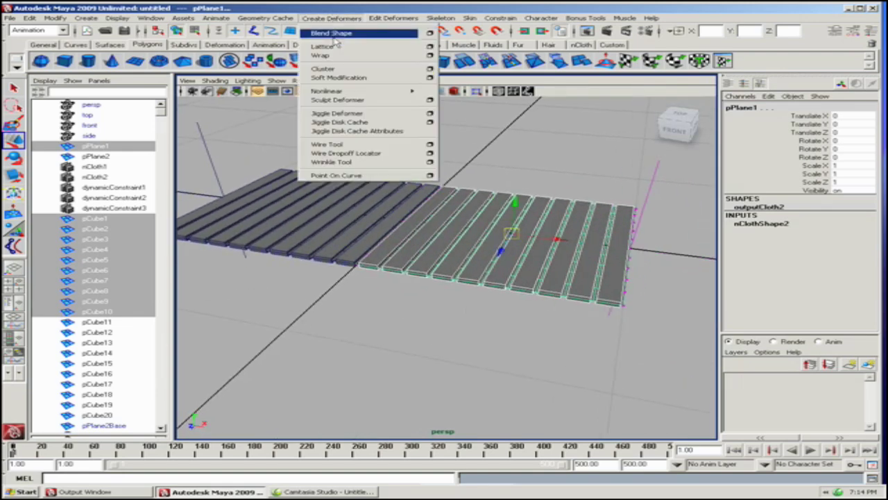
left_click(324, 55)
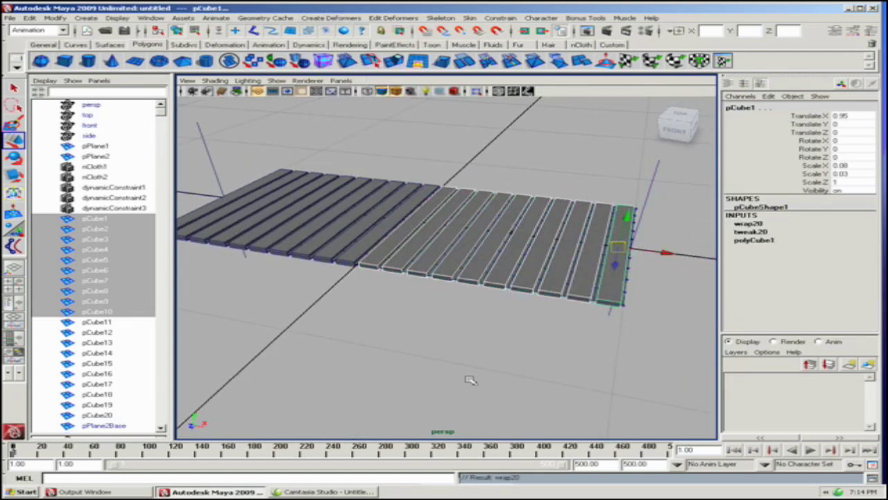
Play the simulation to check how the wrapped strips follow the two cloth planes.
left_click_drag(470, 379, 439, 369, "alt")
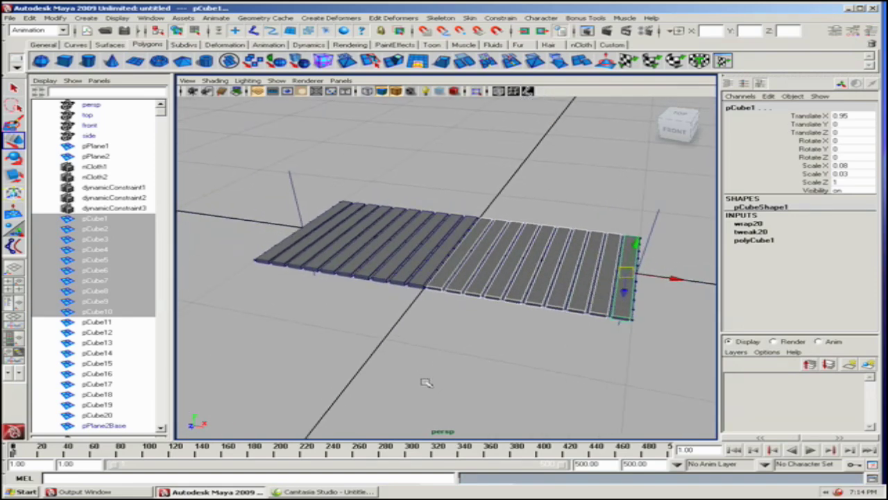
left_click(809, 450)
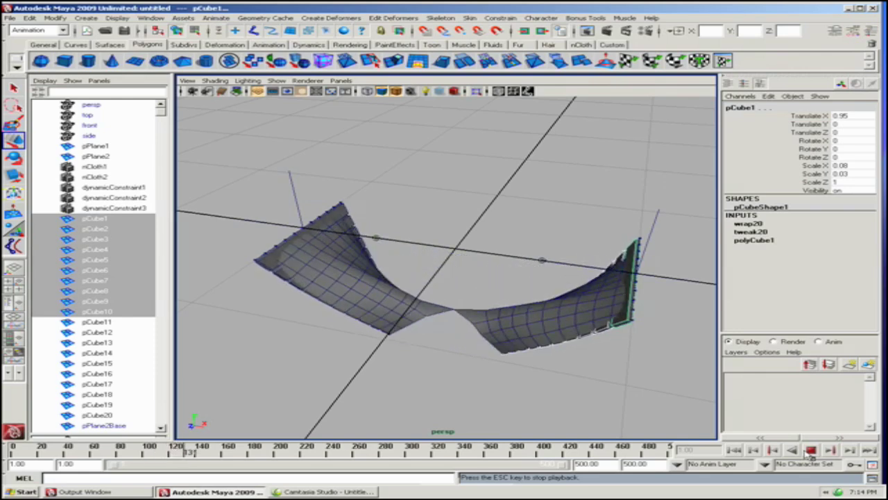
Return the simulation to frame 1 and hide both cloth planes, pPlane1 and pPlane2, leaving only the strips.
left_click(810, 450)
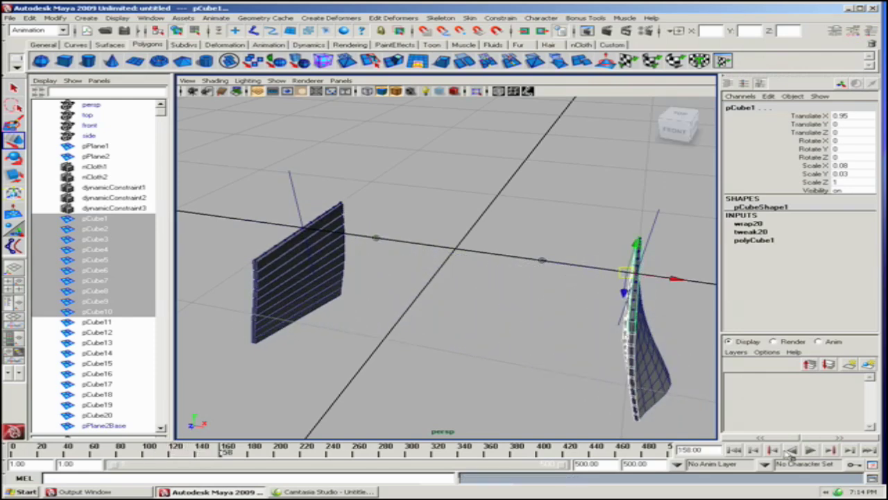
left_click(737, 450)
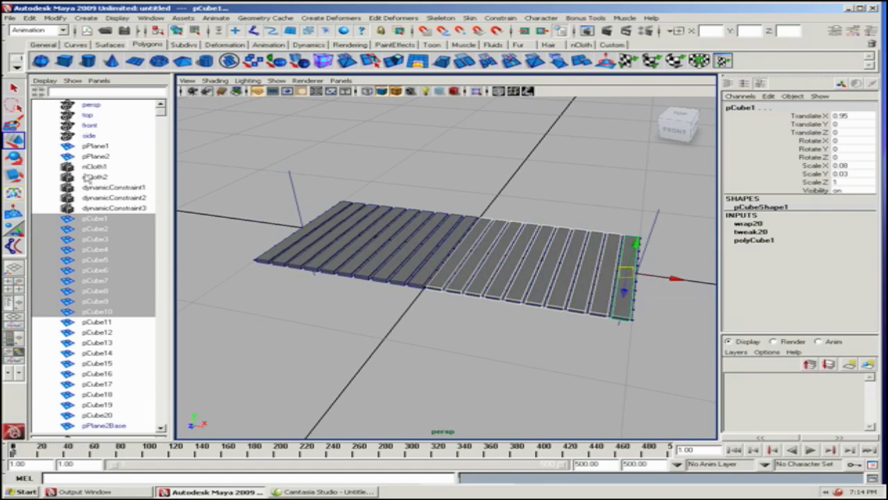
left_click(91, 148)
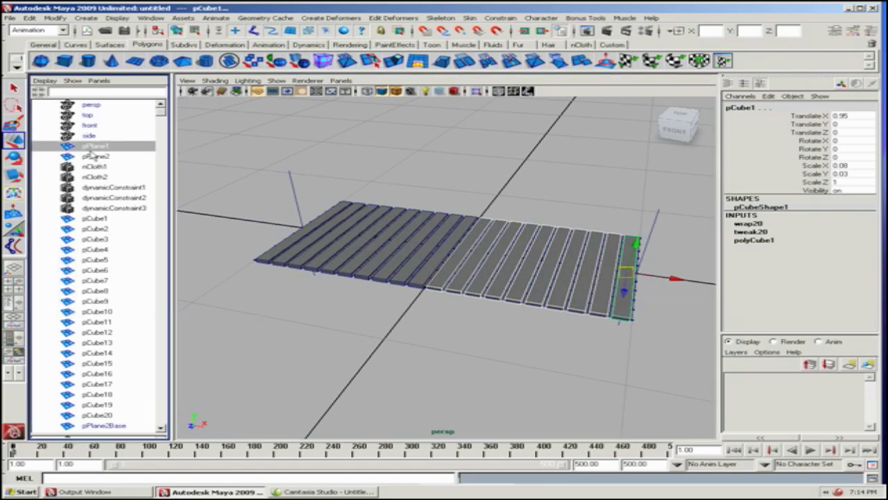
left_click(91, 157, "ctrl")
key("ctrl+h")
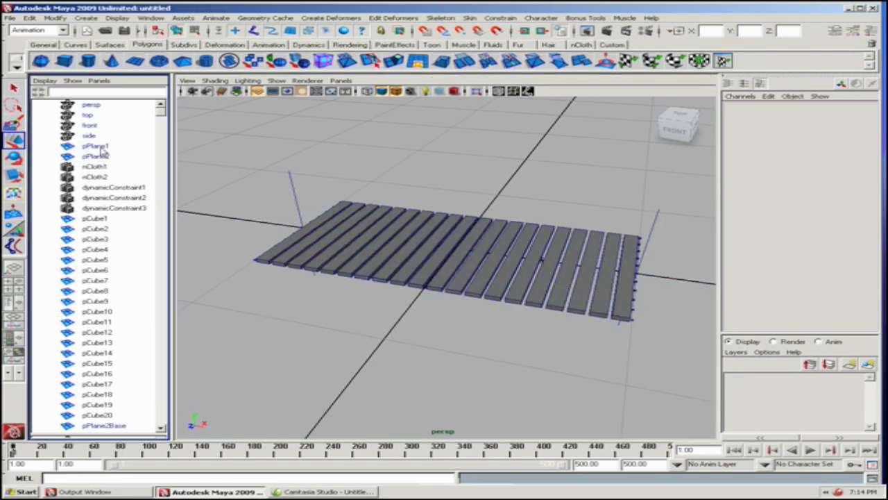
Play the simulation with the planes hidden and examine the breaking plank bridge from several angles, including a replay from the start.
left_click_drag(190, 288, 279, 294, "alt")
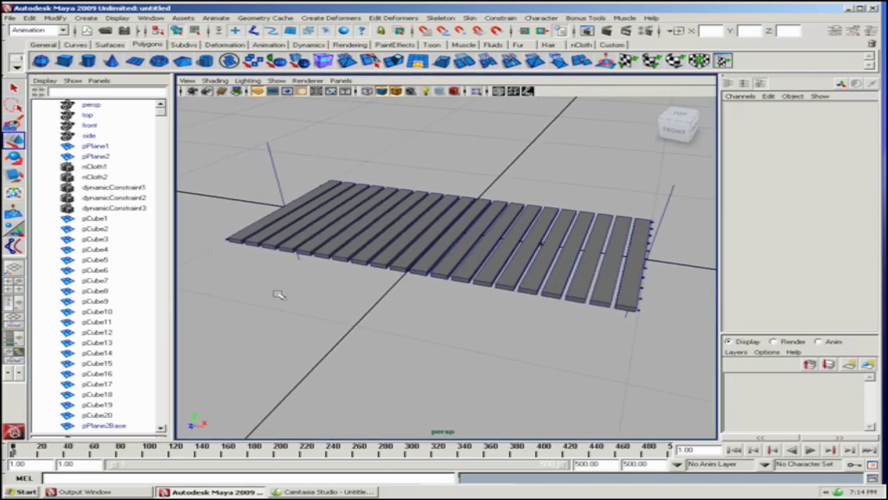
left_click(811, 450)
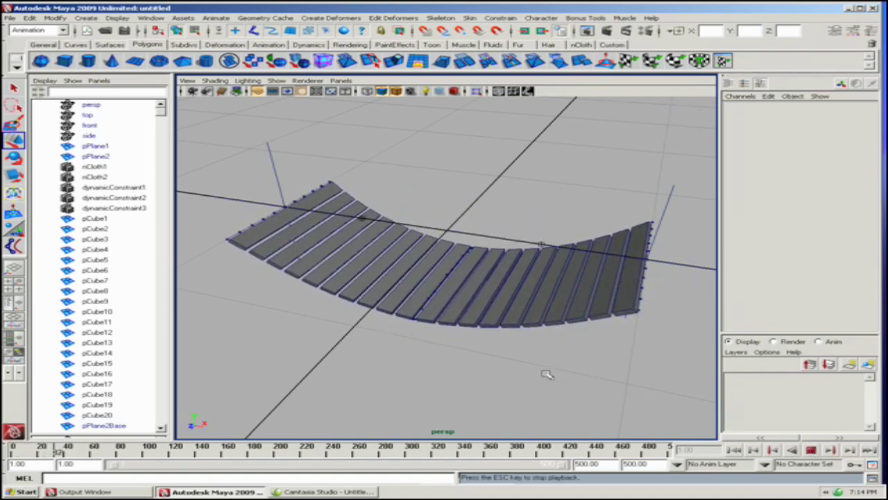
left_click_drag(547, 372, 508, 376, "alt")
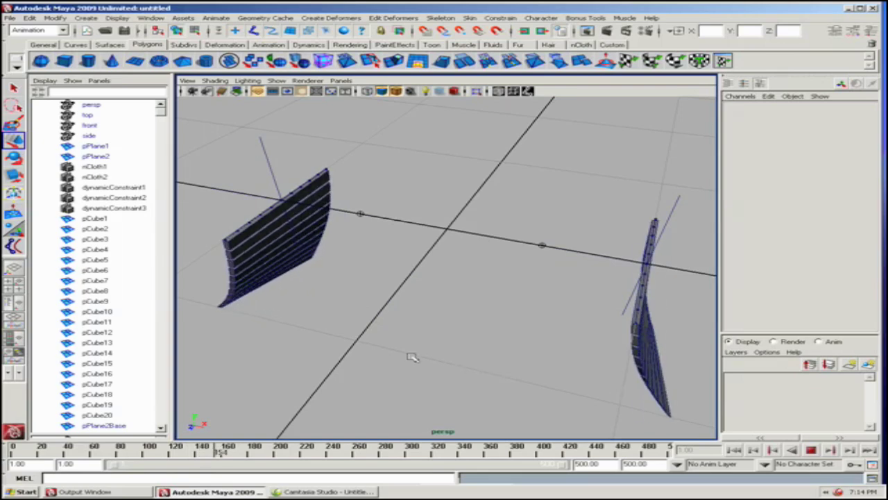
left_click_drag(410, 357, 484, 347, "alt")
middle_click_drag(485, 347, 460, 333, "alt")
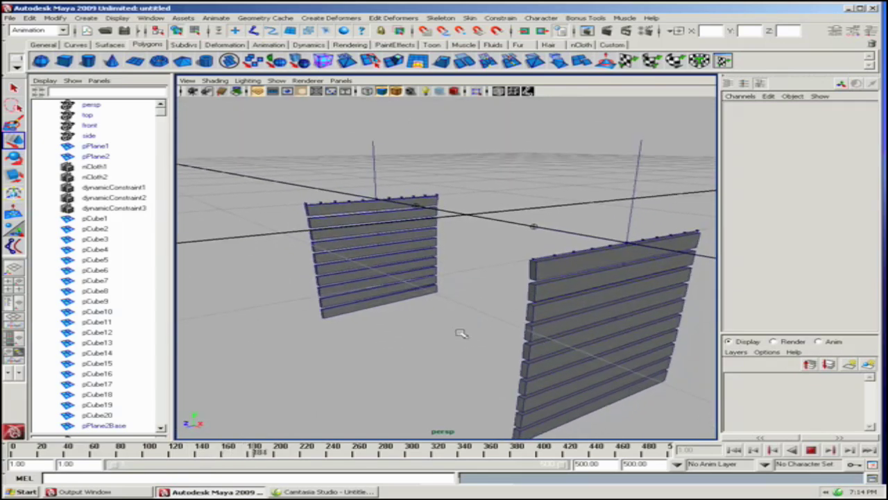
left_click_drag(460, 333, 498, 354, "alt")
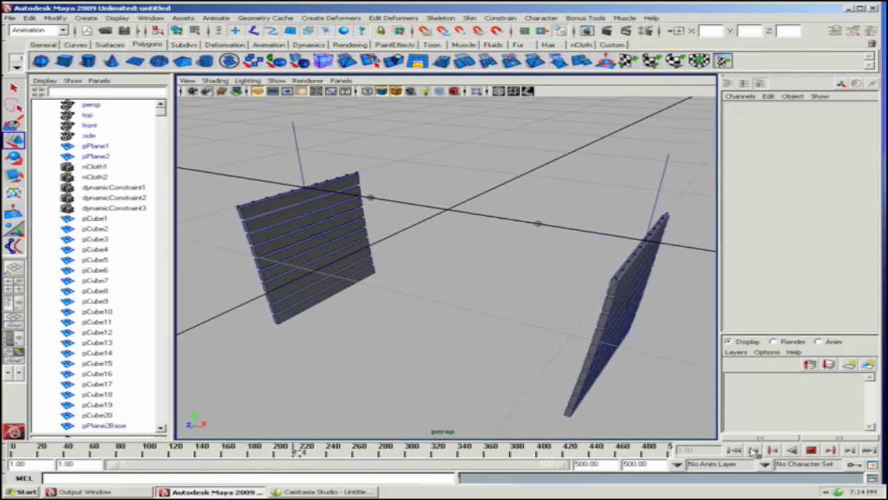
left_click(733, 451)
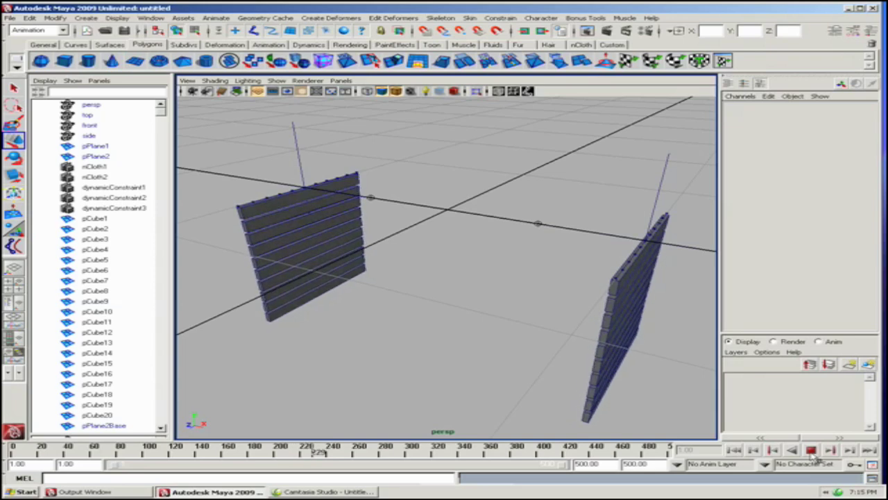
left_click(811, 450)
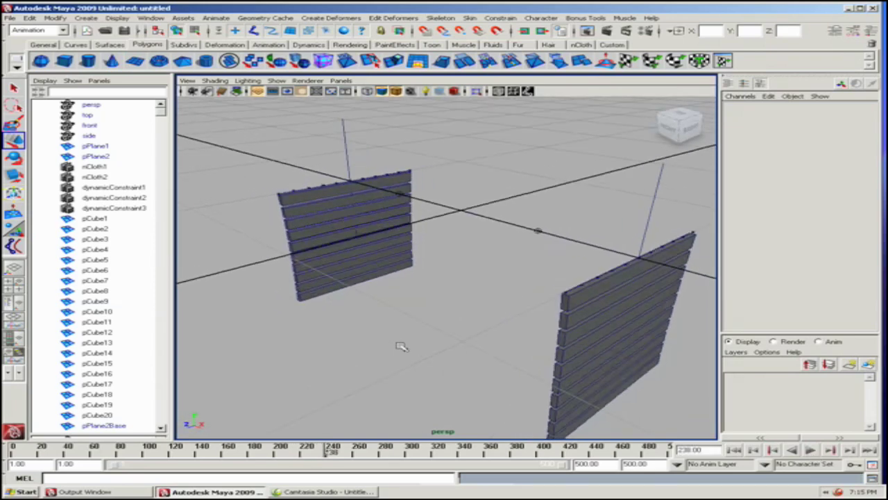